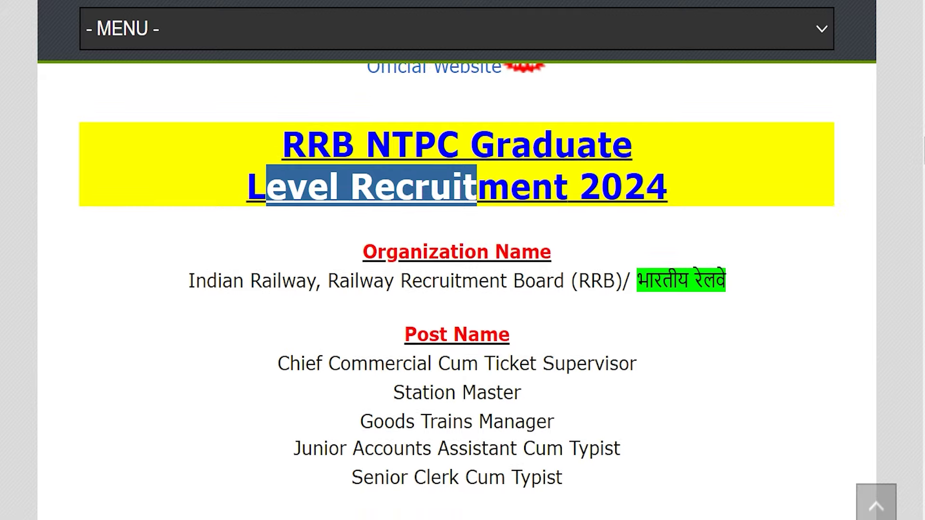
Step: Scroll down to Important Links and highlight the 'Last Date Extended Notice Pdf' link
scroll(457, 289, "down", 15)
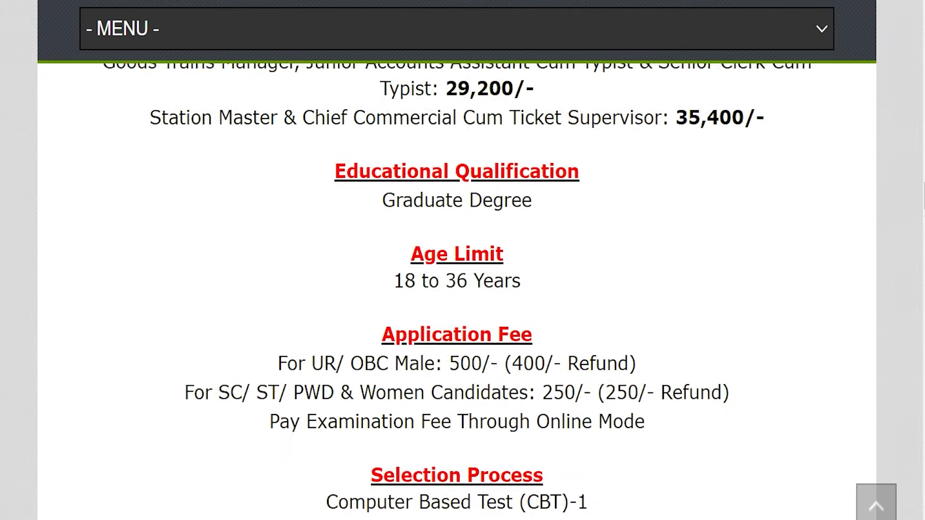
scroll(457, 289, "down", 5)
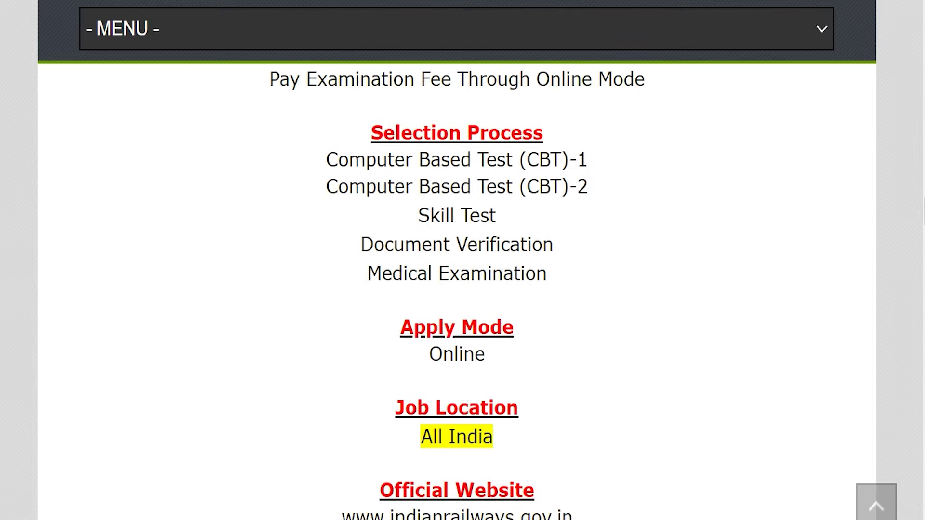
left_click_drag(484, 347, 527, 347)
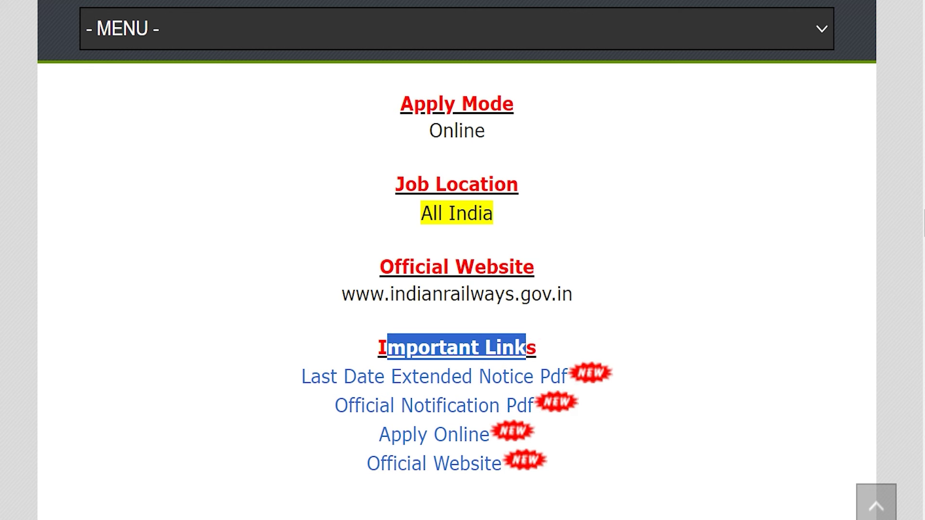
left_click_drag(301, 376, 533, 377)
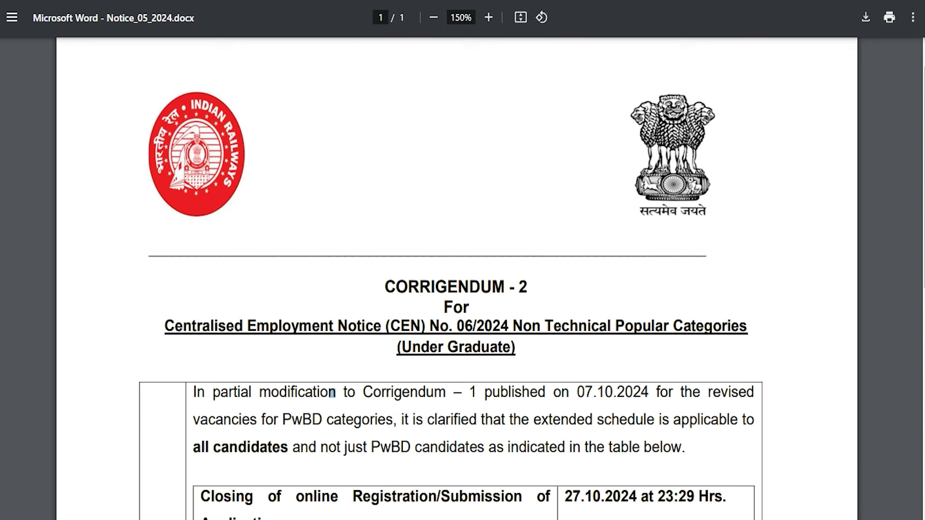
Step: Highlight 'Under Graduate' in the title, the 27.10.2024 closing date, fee-payment and modification-window dates
scroll(351, 438, "down", 1)
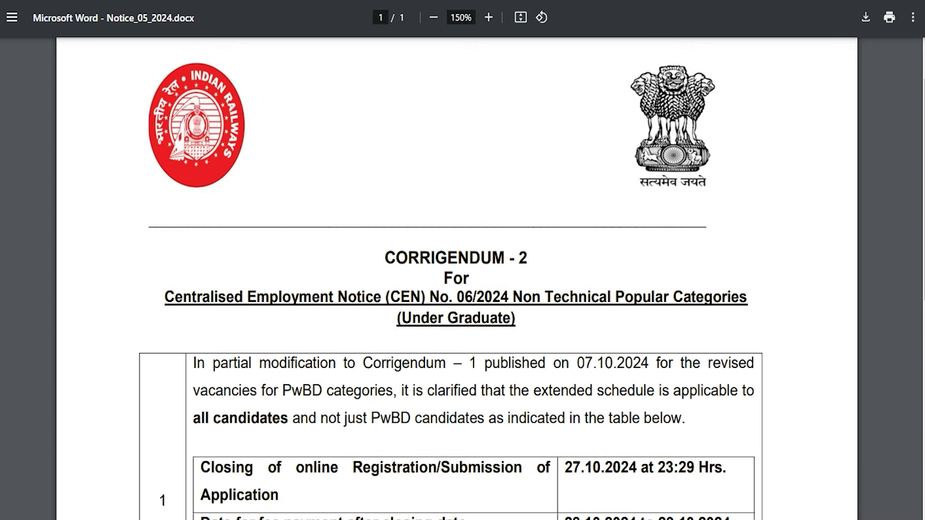
left_click_drag(402, 318, 510, 318)
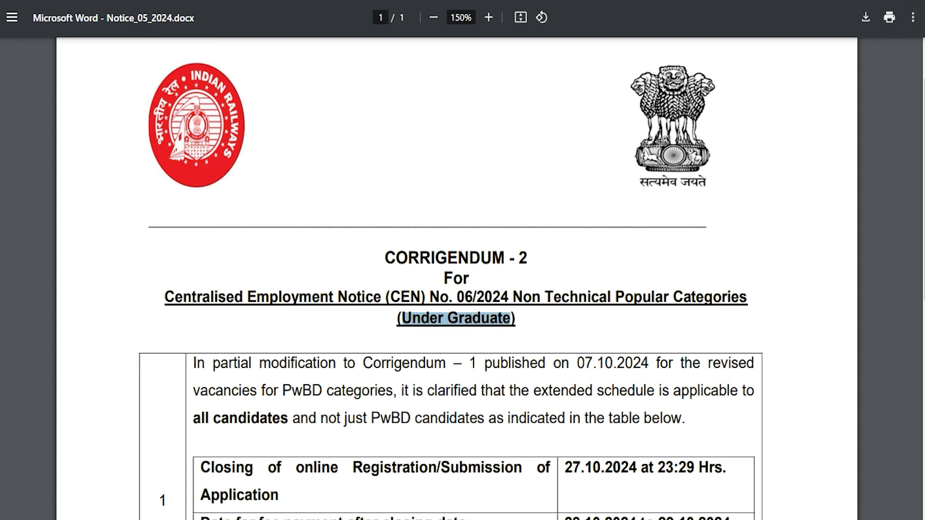
scroll(456, 289, "down", 3)
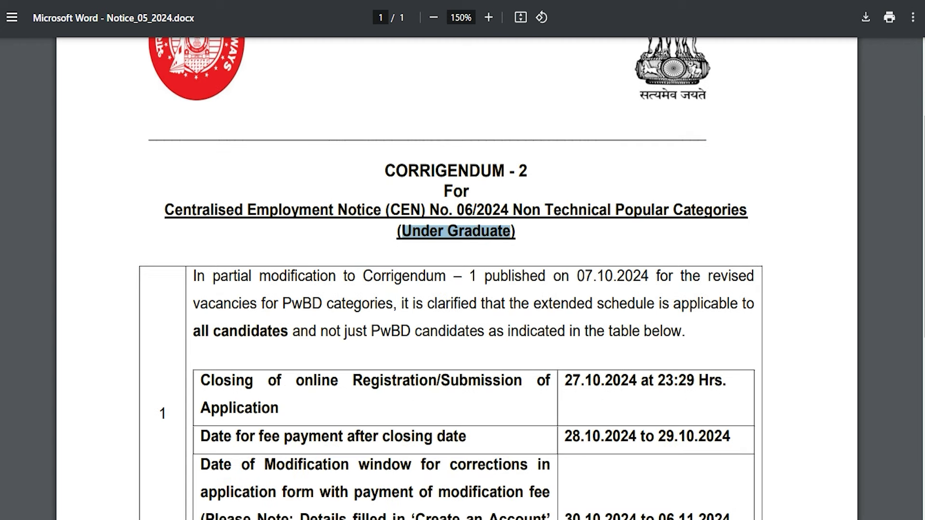
scroll(456, 289, "down", 2)
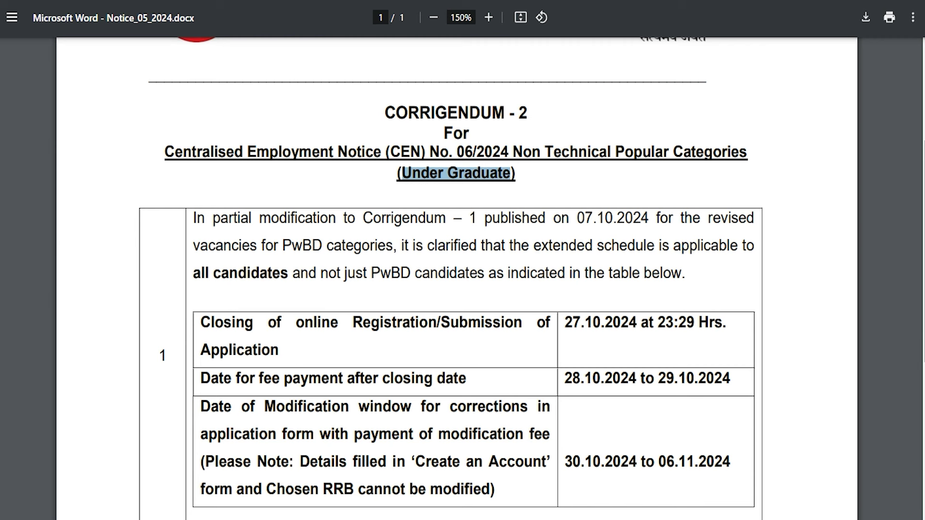
left_click_drag(224, 322, 381, 322)
left_click_drag(564, 321, 637, 322)
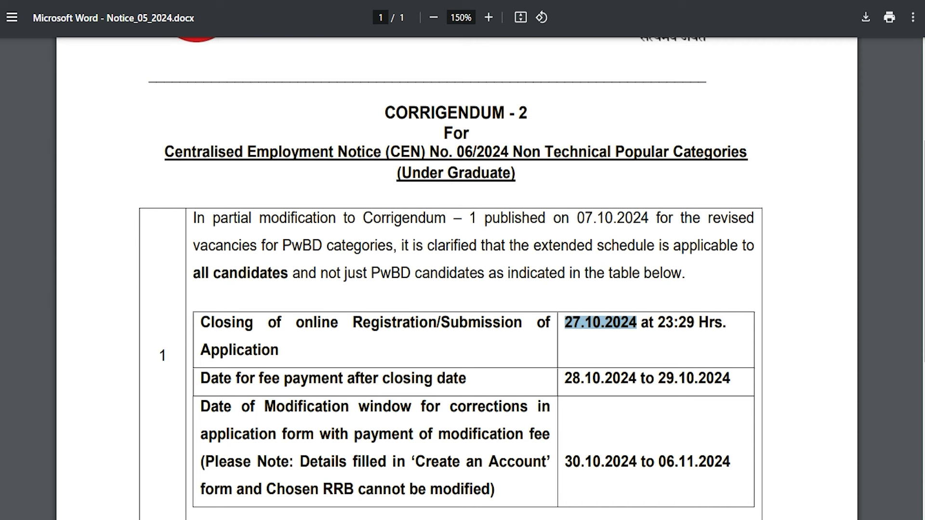
left_click_drag(236, 378, 392, 379)
left_click_drag(564, 379, 730, 378)
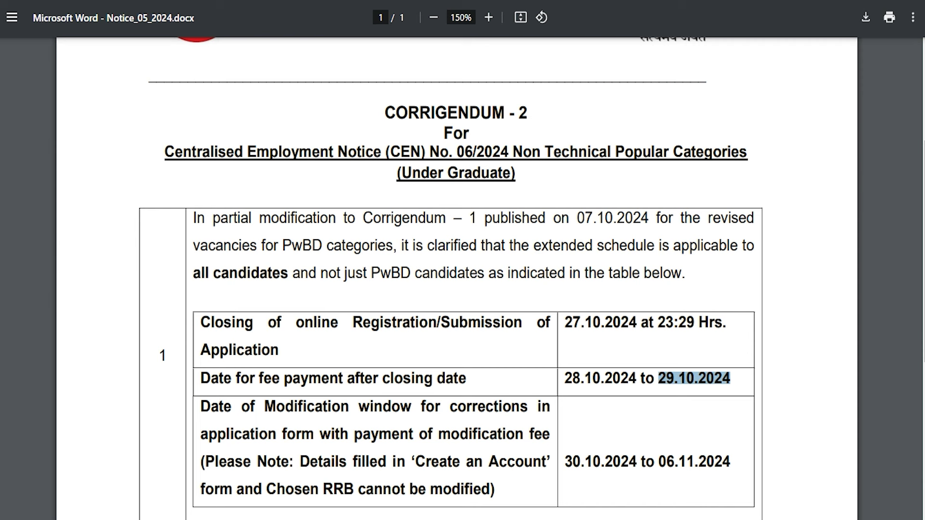
left_click_drag(265, 407, 413, 407)
left_click_drag(565, 462, 730, 462)
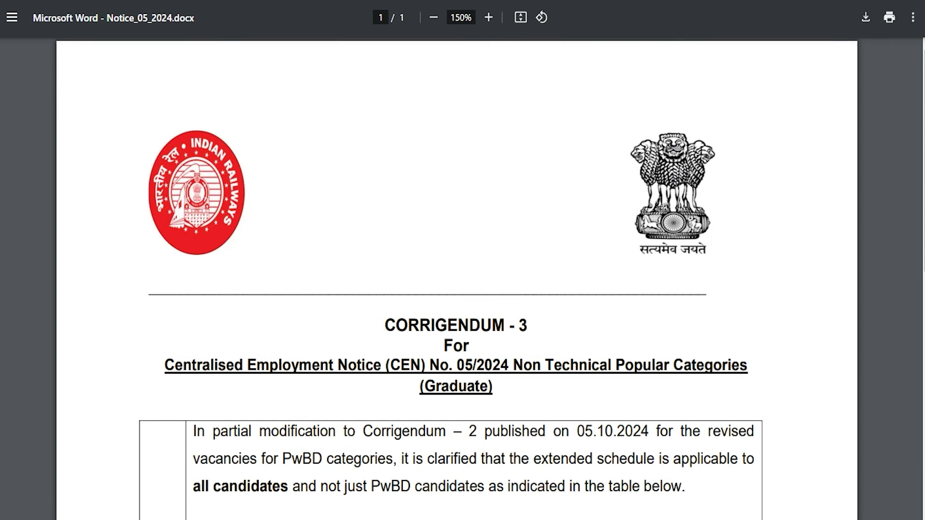
Step: Highlight Corrigendum-3's 20.10.2024 closing, 21–22.10.2024 fee and 23–30.10.2024 modification dates
scroll(457, 279, "down", 2)
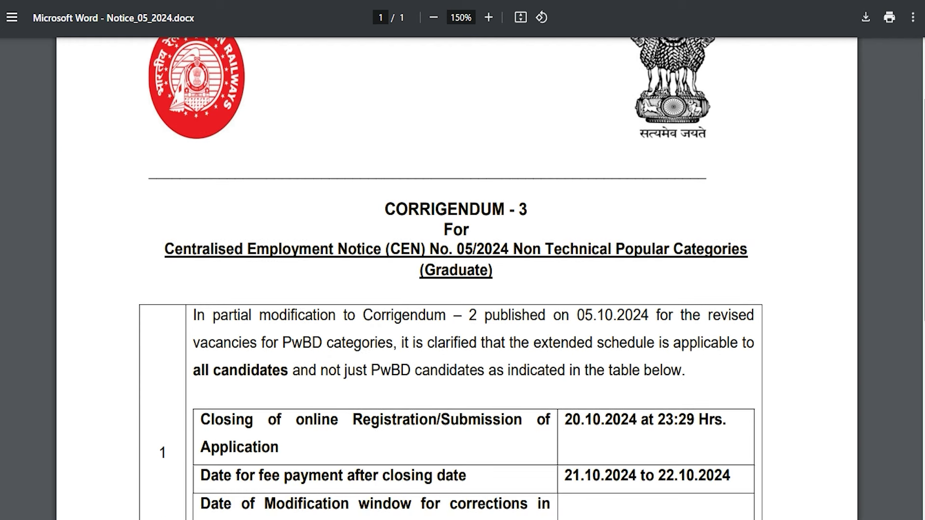
scroll(457, 279, "down", 1)
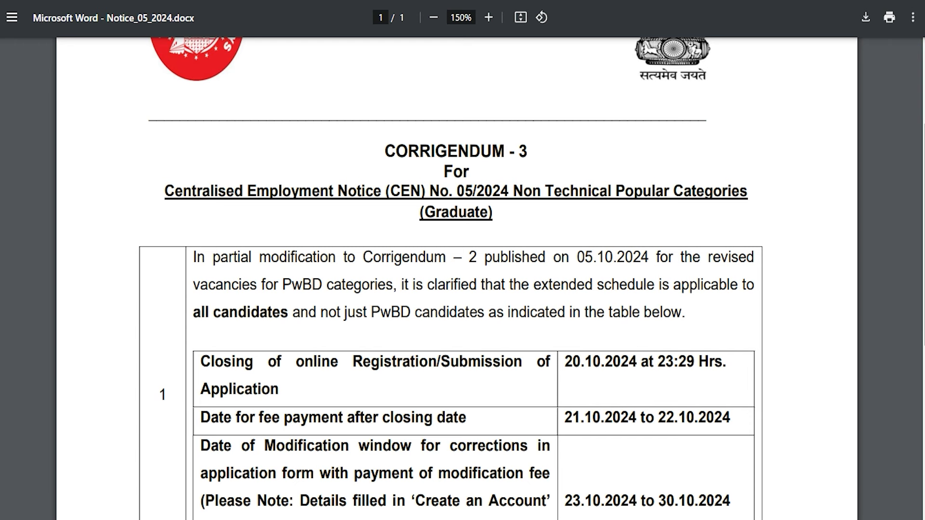
scroll(457, 279, "down", 1)
left_click_drag(564, 304, 637, 303)
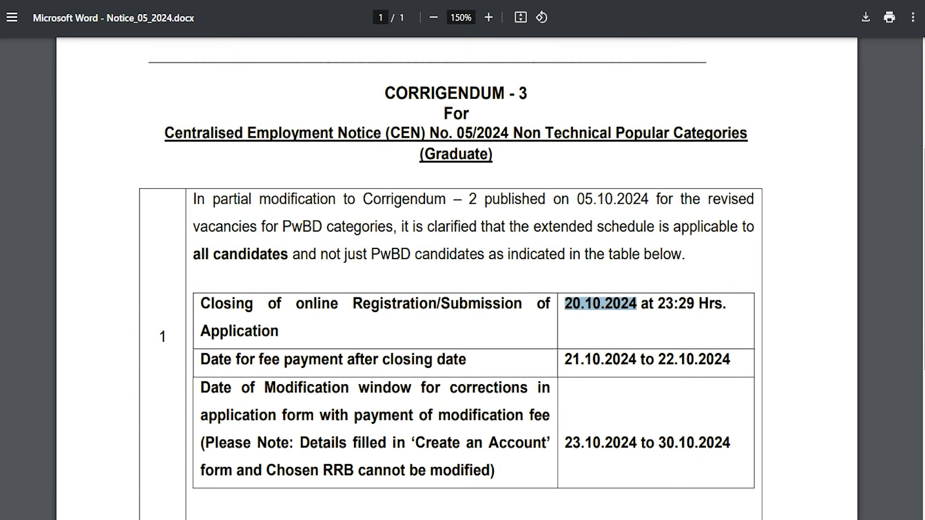
left_click_drag(284, 360, 379, 359)
left_click_drag(560, 360, 731, 359)
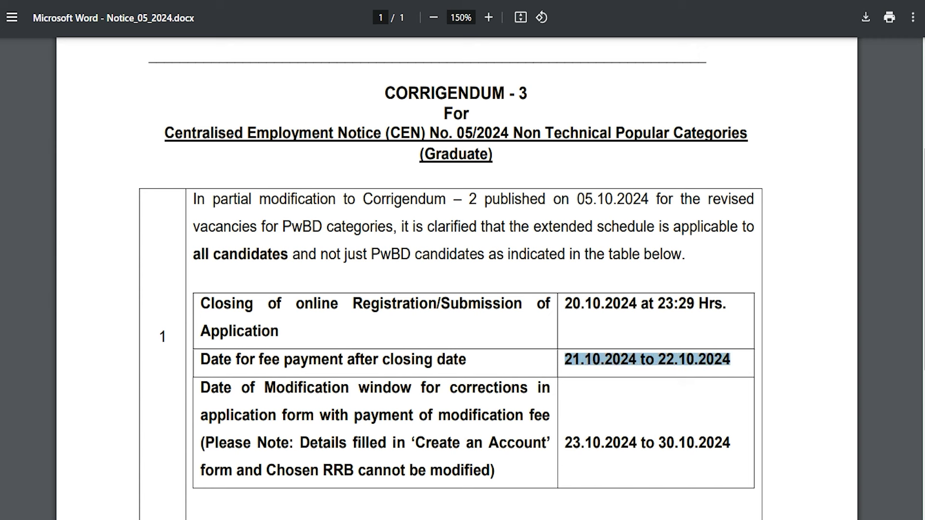
left_click_drag(307, 388, 414, 388)
left_click_drag(565, 443, 731, 442)
scroll(451, 288, "down", 5)
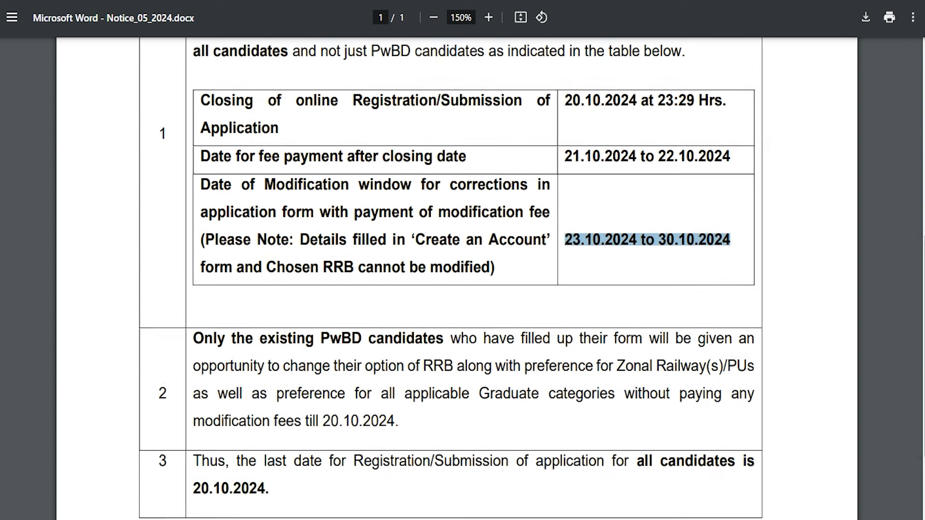
scroll(451, 279, "down", 4)
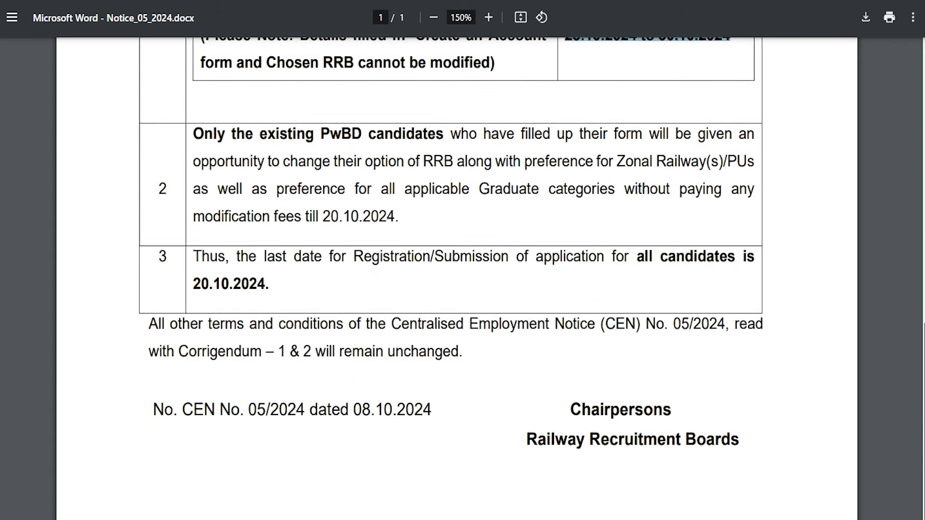
scroll(451, 278, "up", 6)
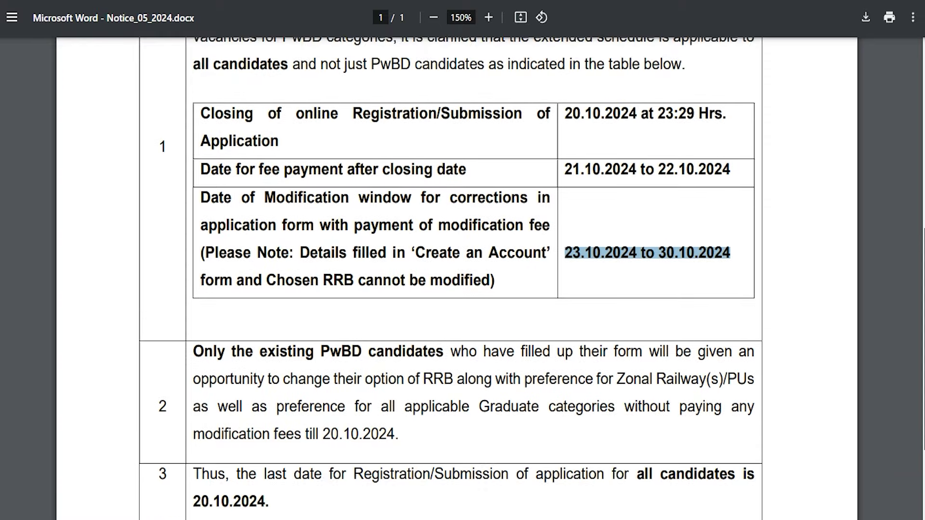
scroll(451, 279, "up", 2)
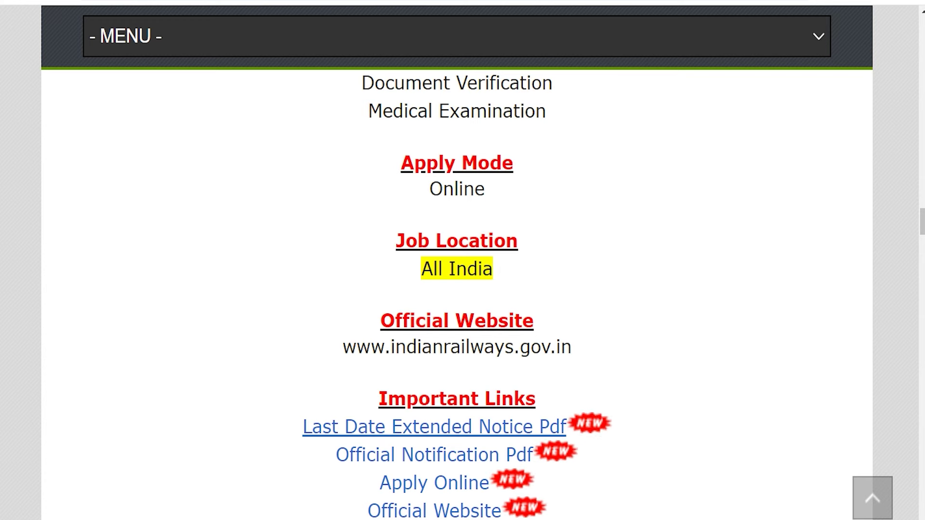
Step: Point out the Official Notification Pdf and Apply Online links under Important Links
scroll(457, 289, "down", 1)
scroll(434, 400, "down", 1)
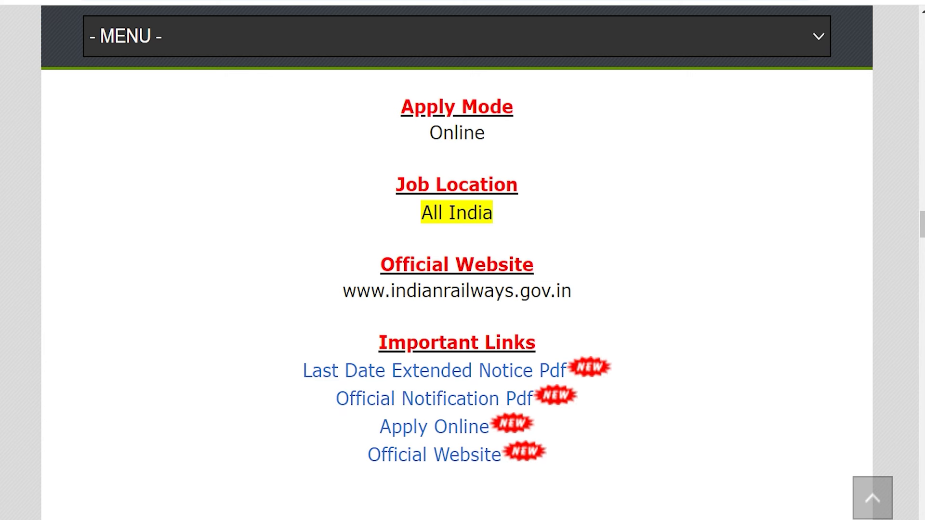
left_click_drag(318, 400, 527, 399)
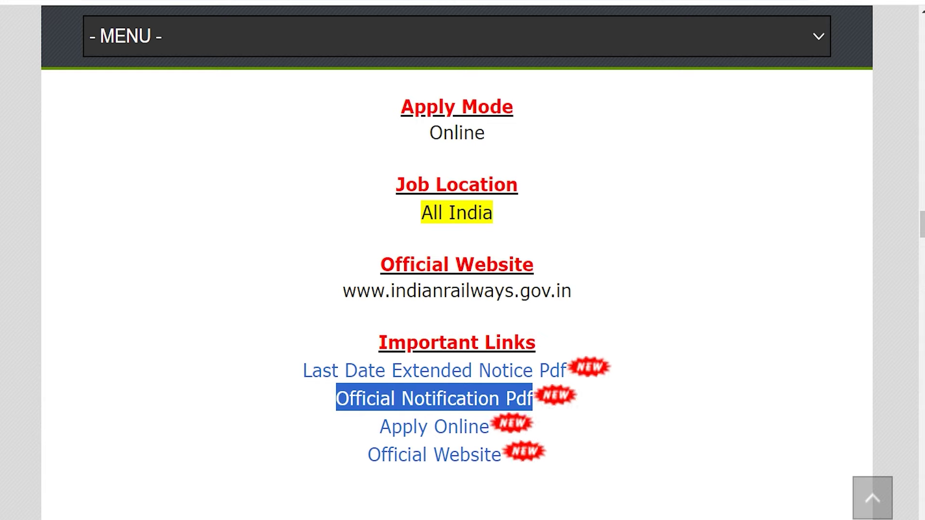
left_click_drag(363, 428, 466, 427)
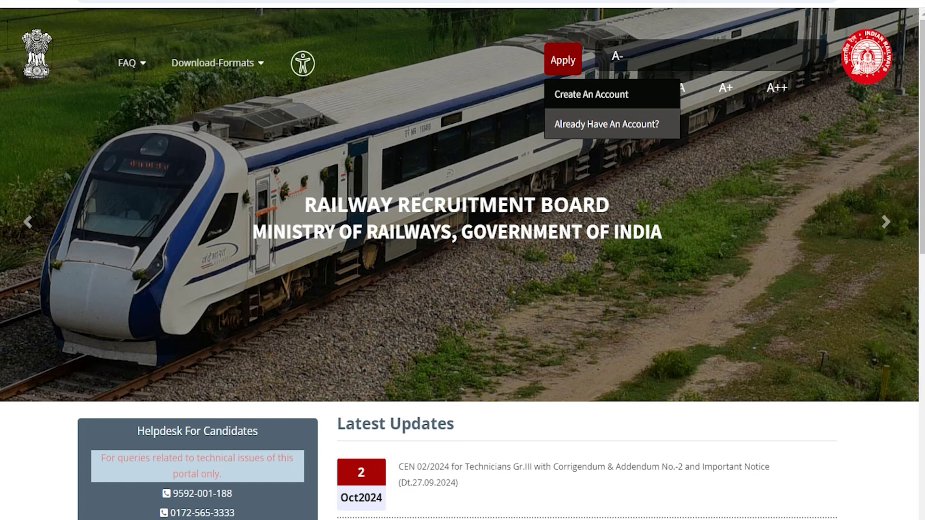
Step: Try the existing-account sign-in with mobile/e-mail, password and captcha, then switch to Create an Account
left_click(606, 124)
left_click(376, 249)
left_click(405, 248)
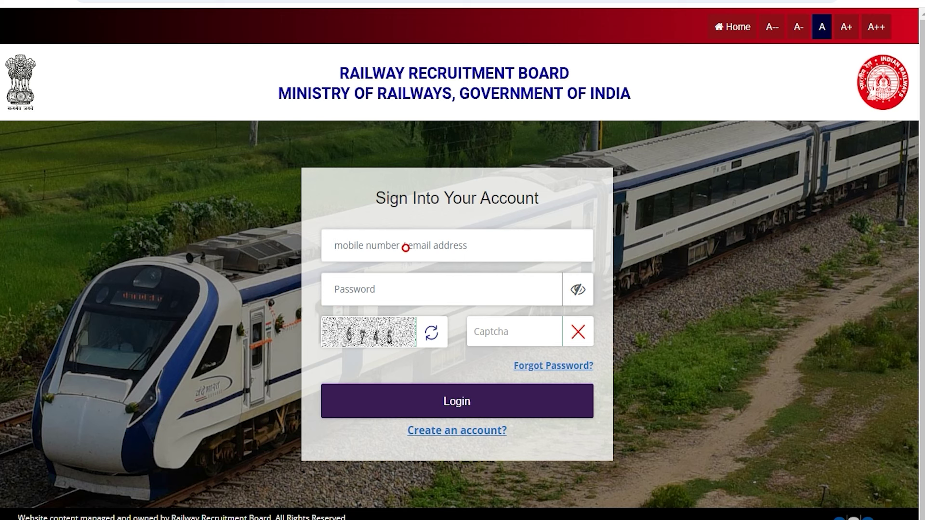
left_click(366, 298)
left_click(502, 331)
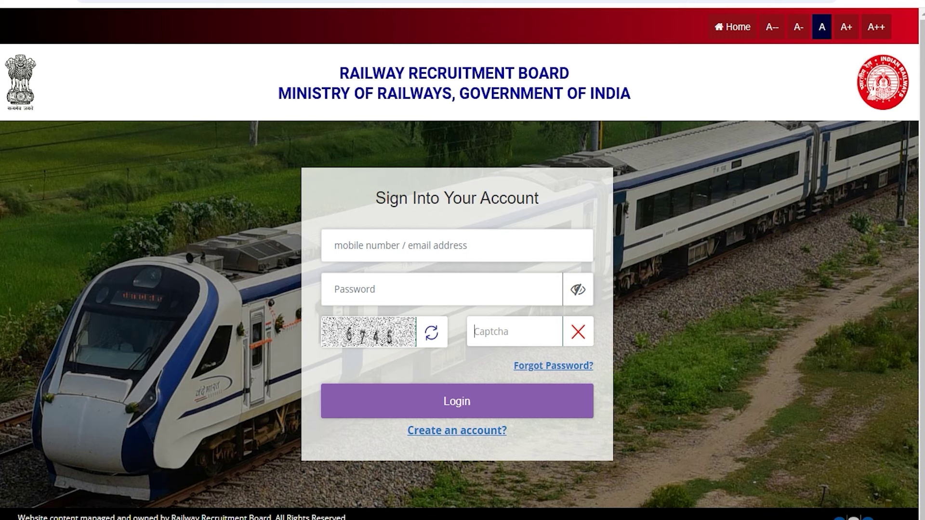
left_click(457, 401)
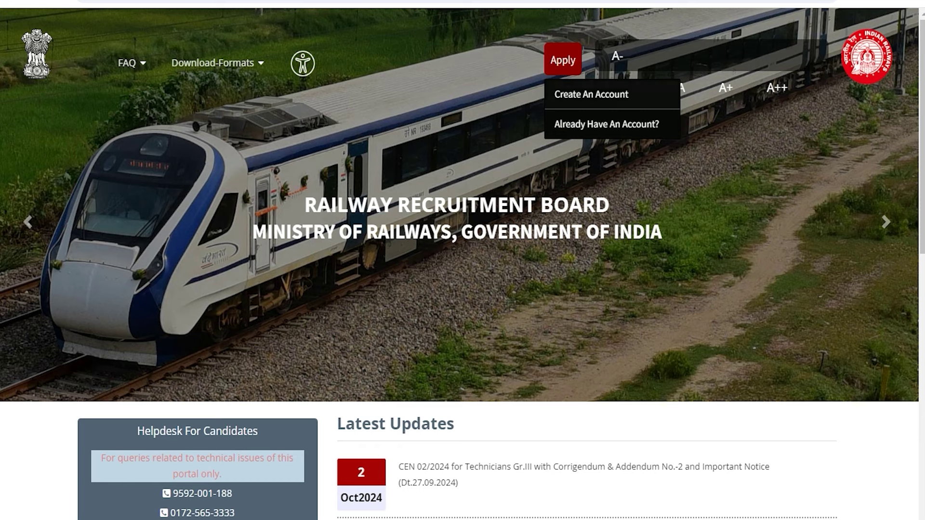
left_click(574, 95)
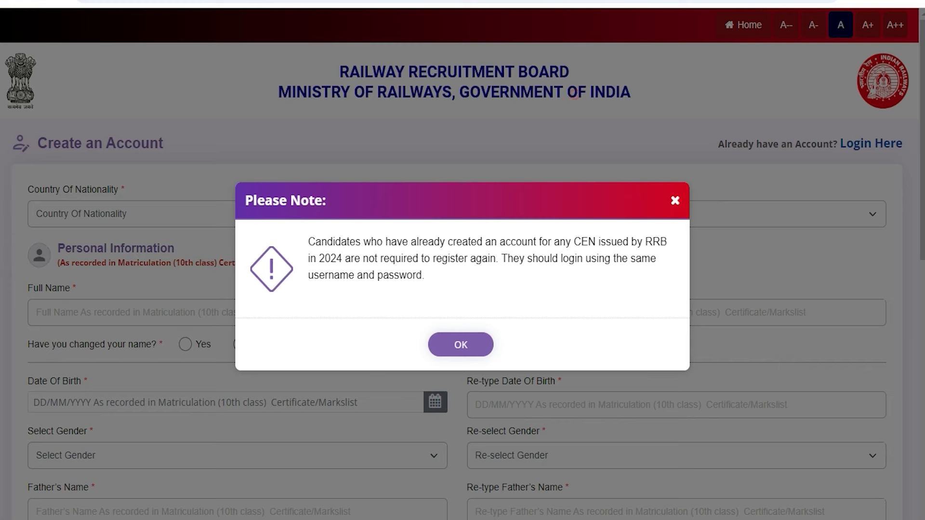
Step: Select India as nationality and enter the applicant's name in Full Name and Re-type Full Name
left_click(460, 346)
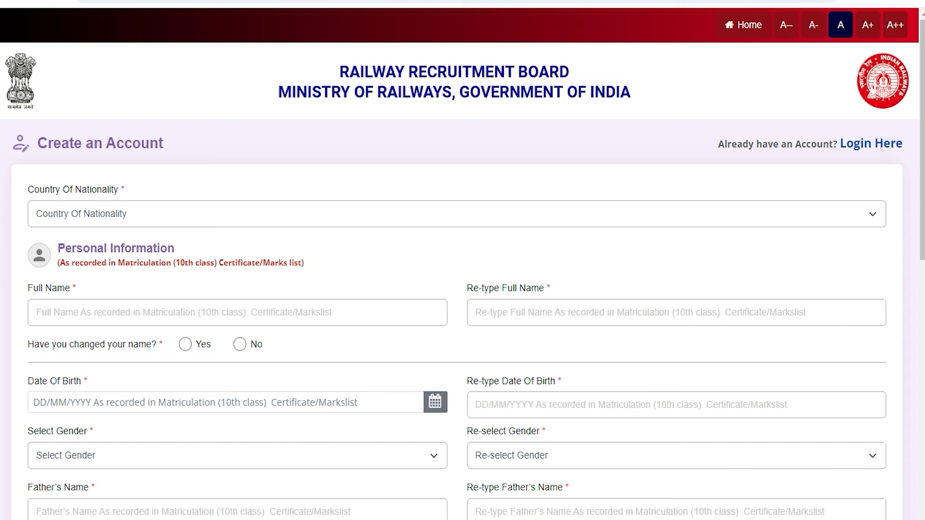
left_click(229, 216)
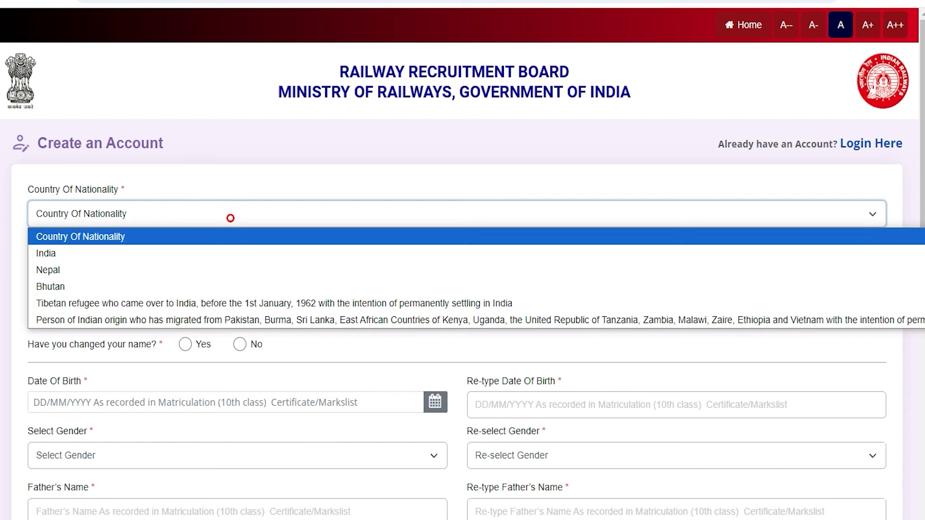
left_click(101, 251)
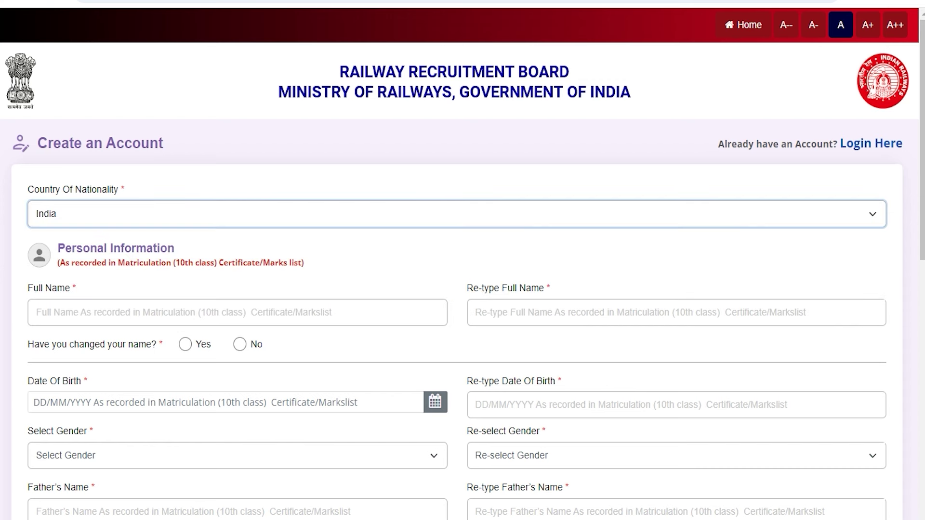
left_click(109, 313)
type("Amit")
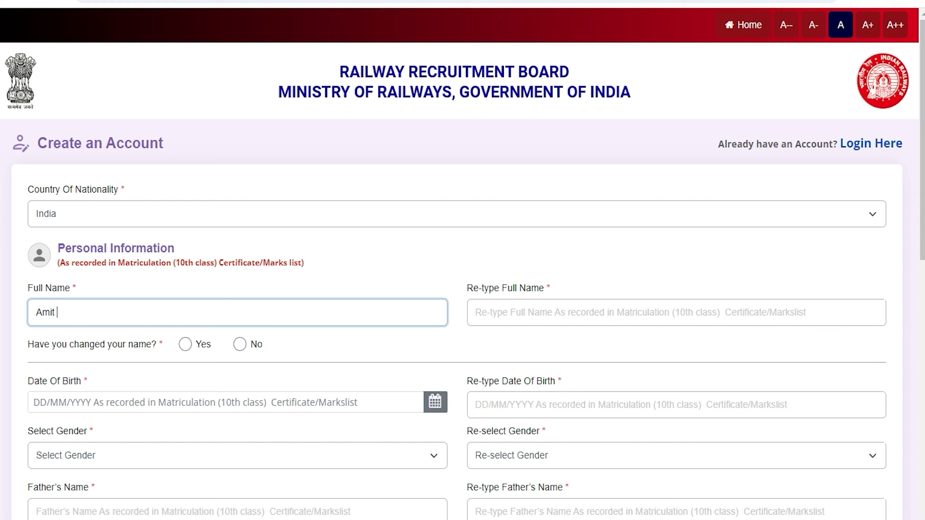
left_click(489, 312)
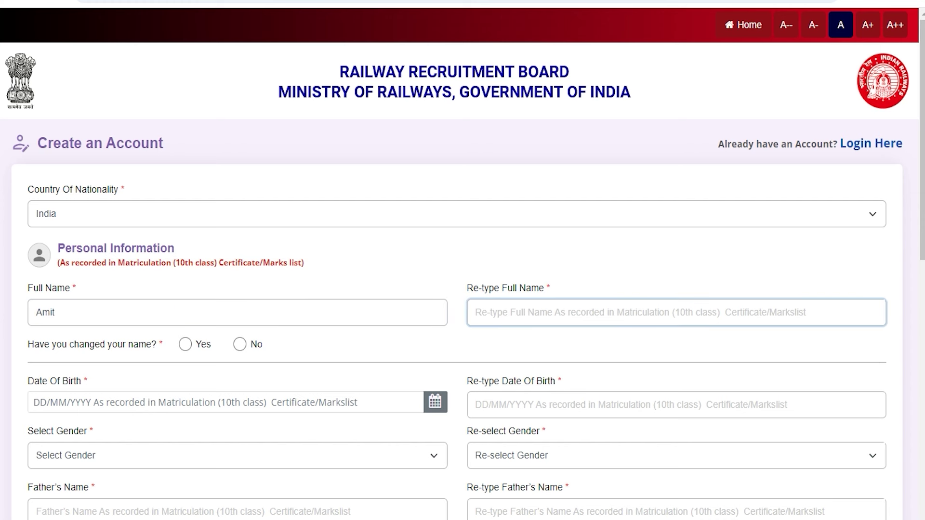
type("Amit Kumar")
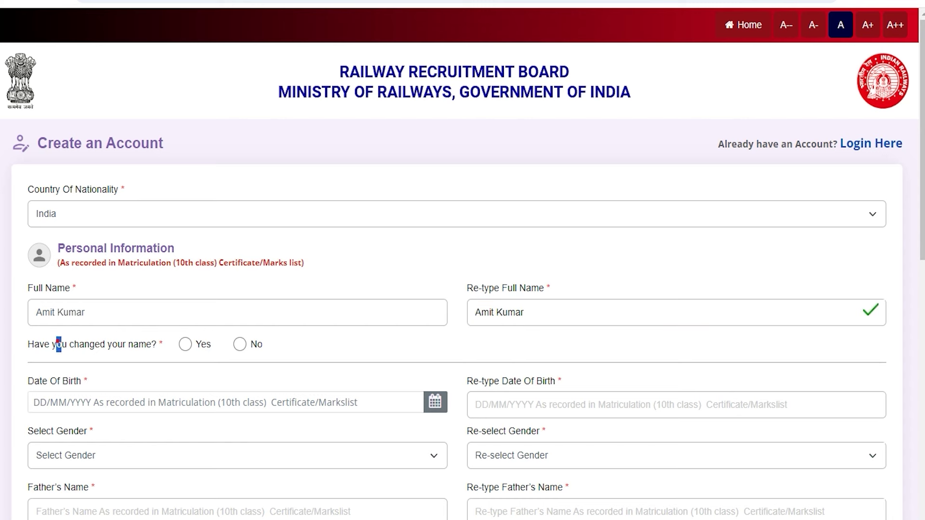
Step: Answer No to the name-change question and go through the date of birth fields
left_click_drag(57, 344, 107, 344)
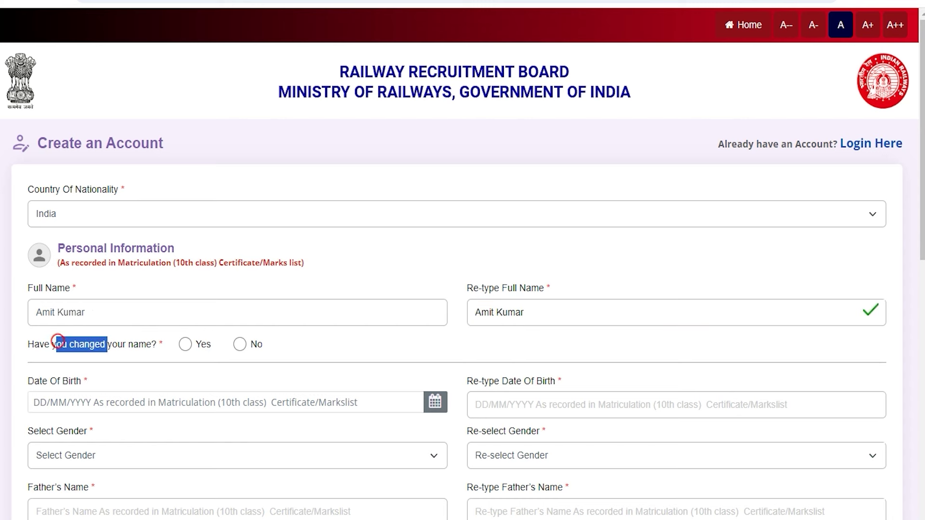
left_click(185, 344)
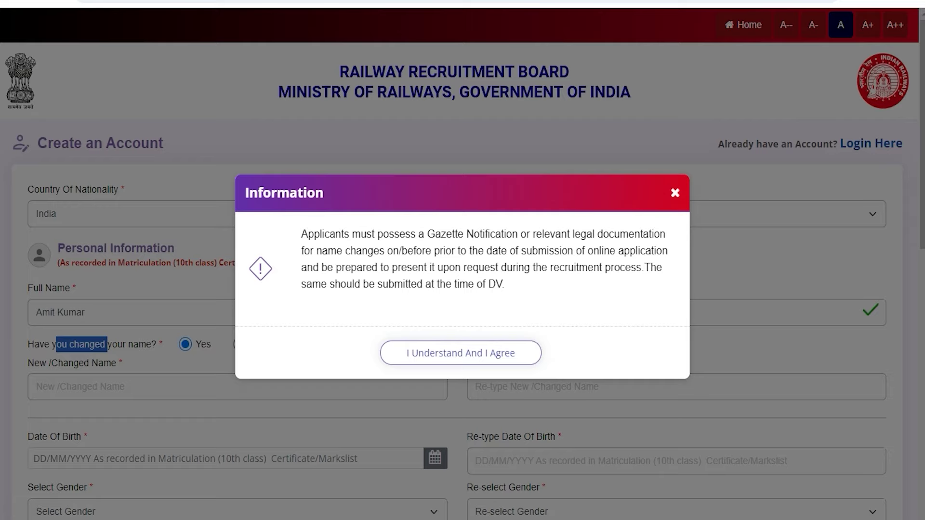
left_click(409, 353)
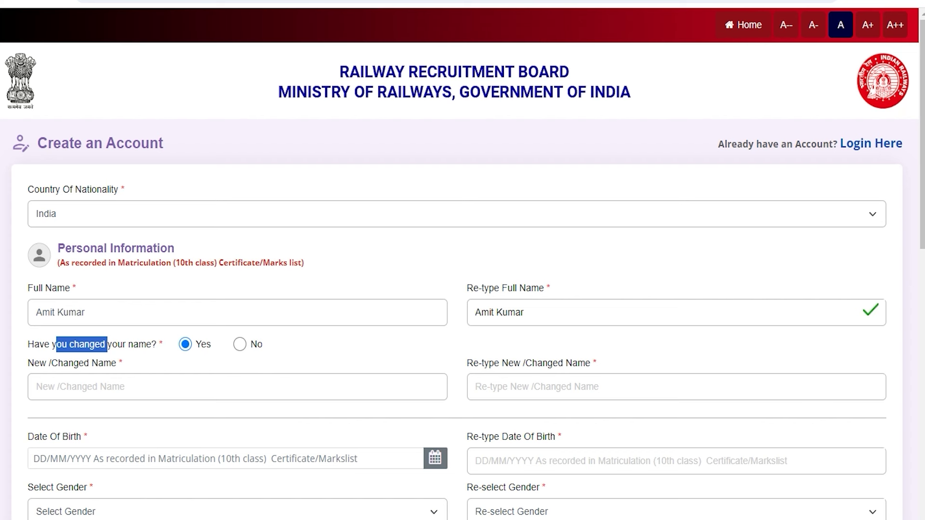
left_click(93, 387)
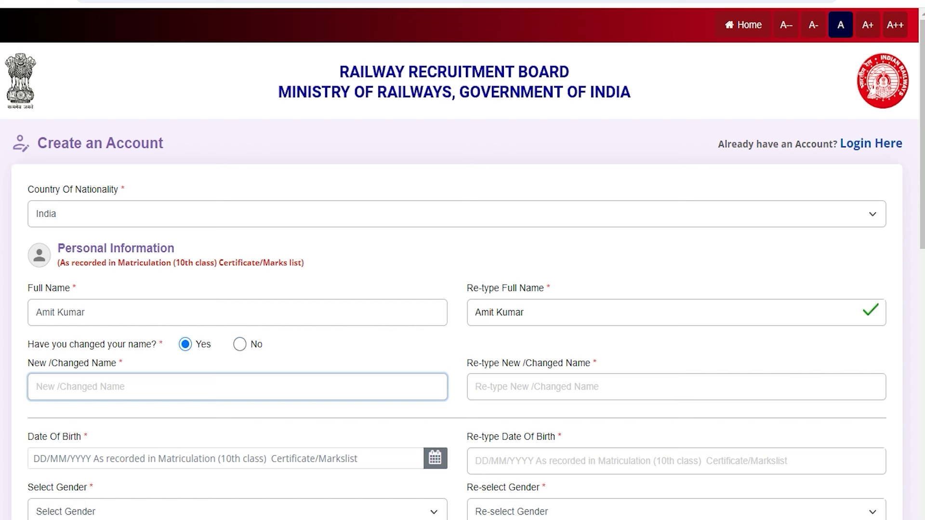
left_click(239, 345)
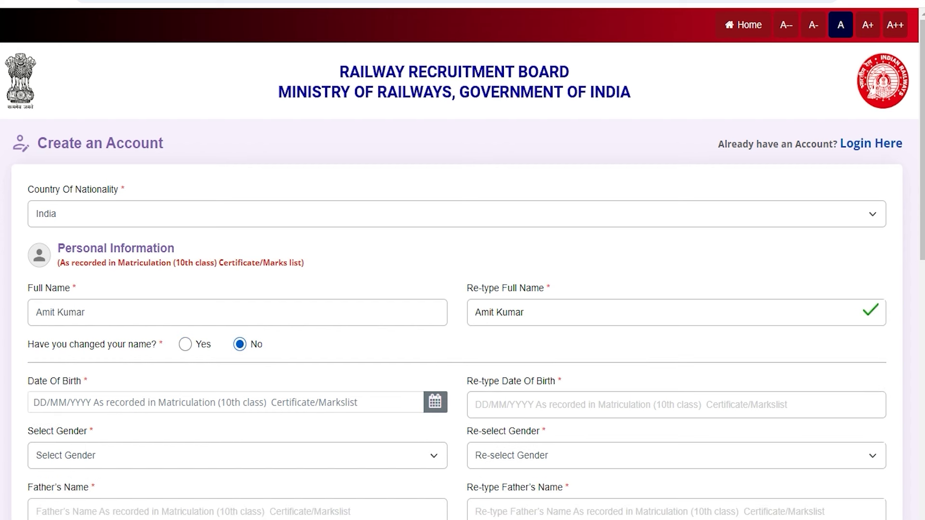
left_click(200, 402)
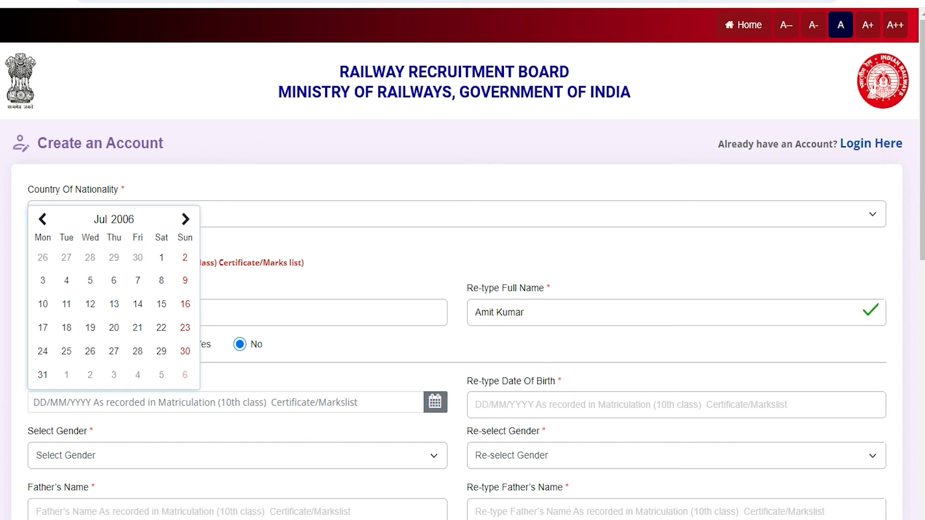
left_click(457, 398)
left_click(493, 401)
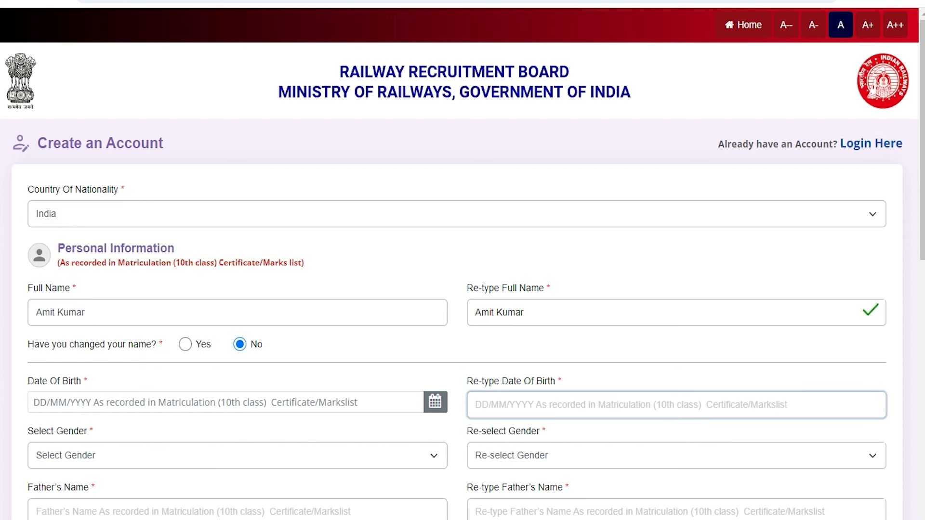
left_click(449, 431)
Step: Set Male in both gender dropdowns
scroll(450, 432, "down", 3)
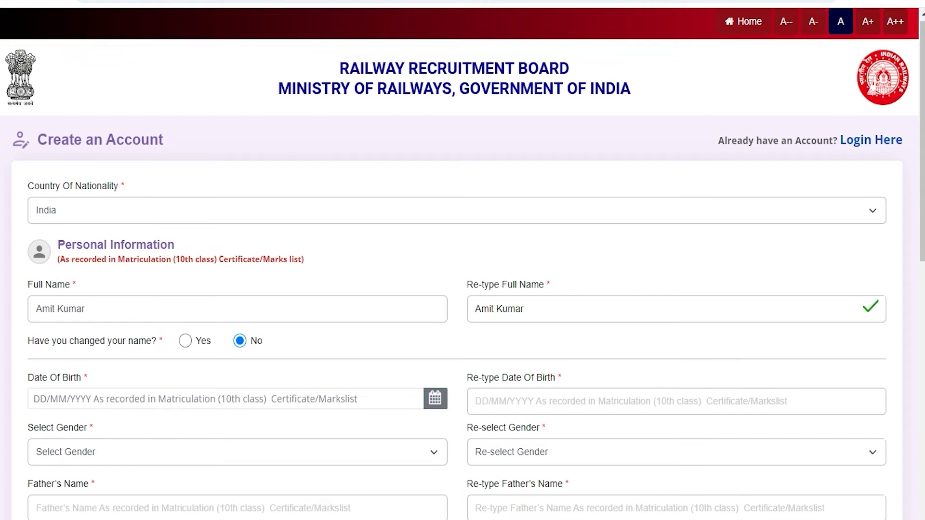
scroll(88, 233, "down", 1)
left_click(89, 233)
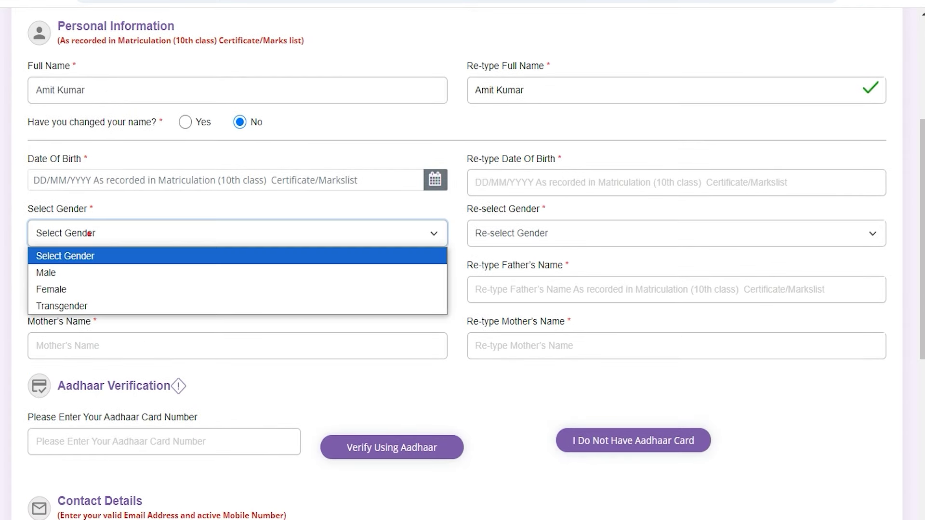
left_click(68, 272)
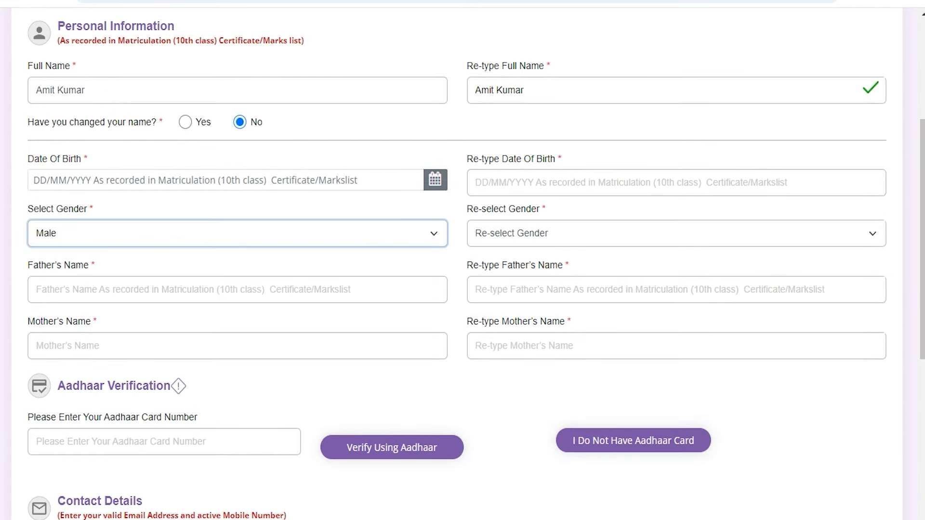
left_click(128, 229)
left_click(128, 230)
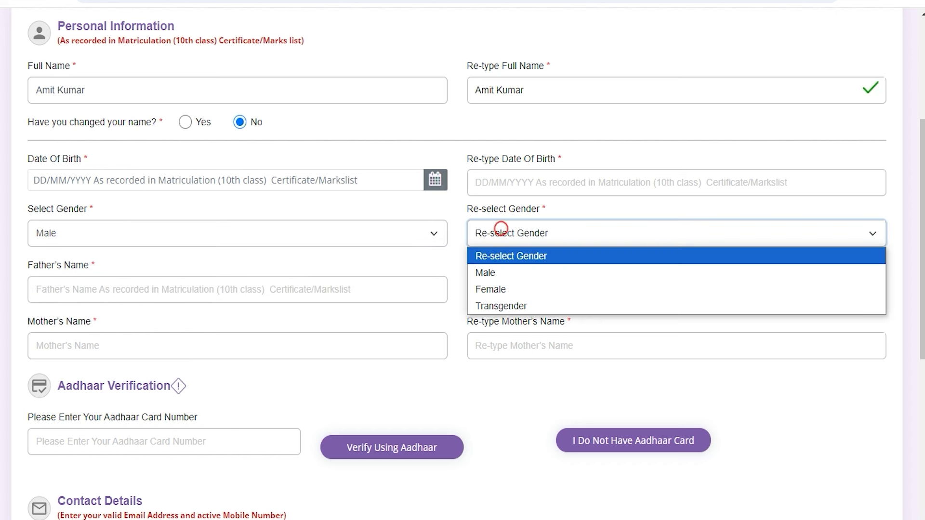
key("Down")
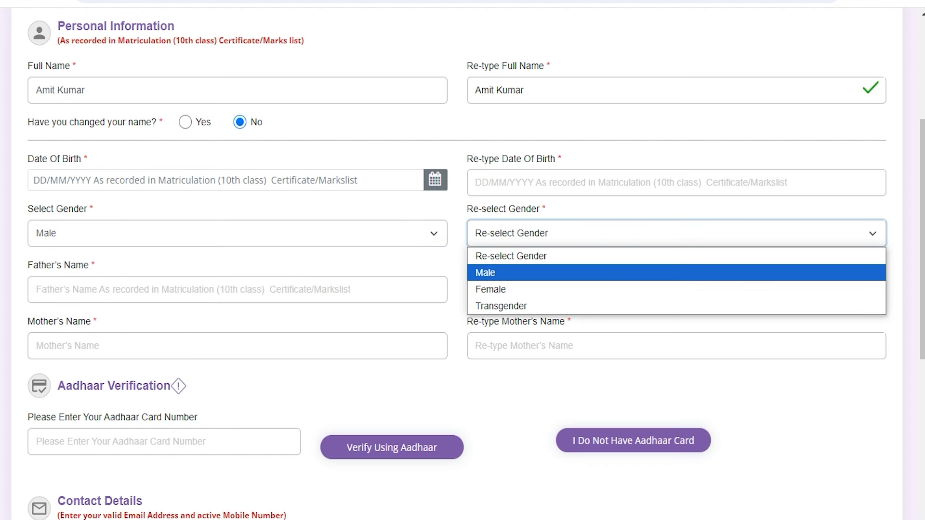
key("Return")
Step: Go through the father's and mother's name fields and focus the Aadhaar card number field
left_click(192, 289)
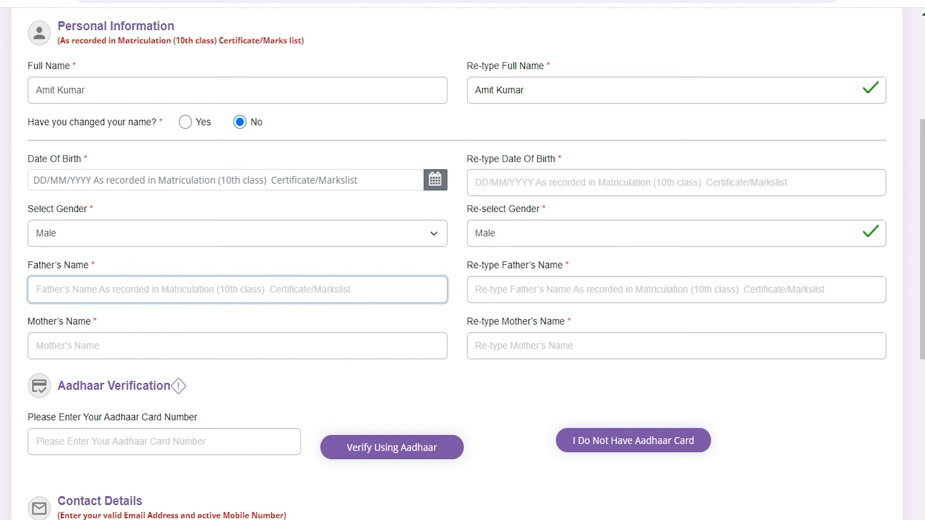
left_click(116, 353)
left_click(530, 353)
left_click(490, 408)
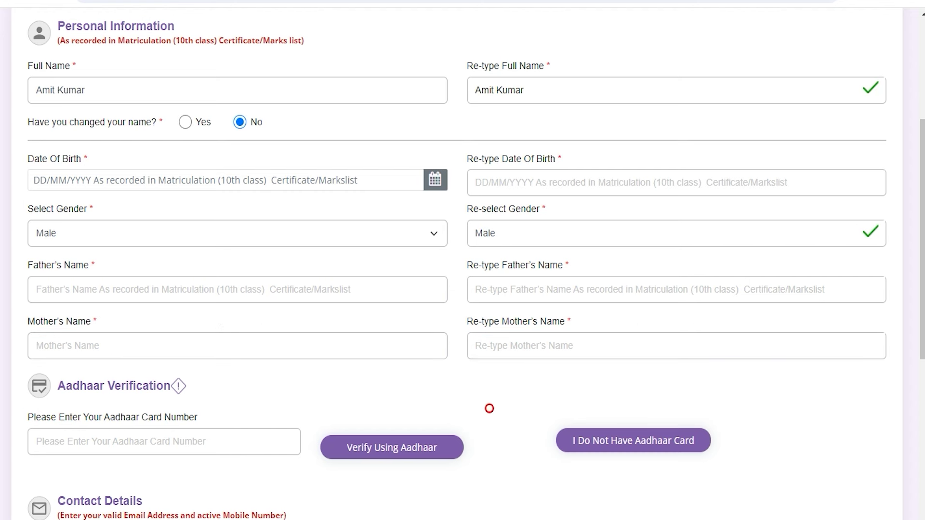
scroll(489, 408, "down", 2)
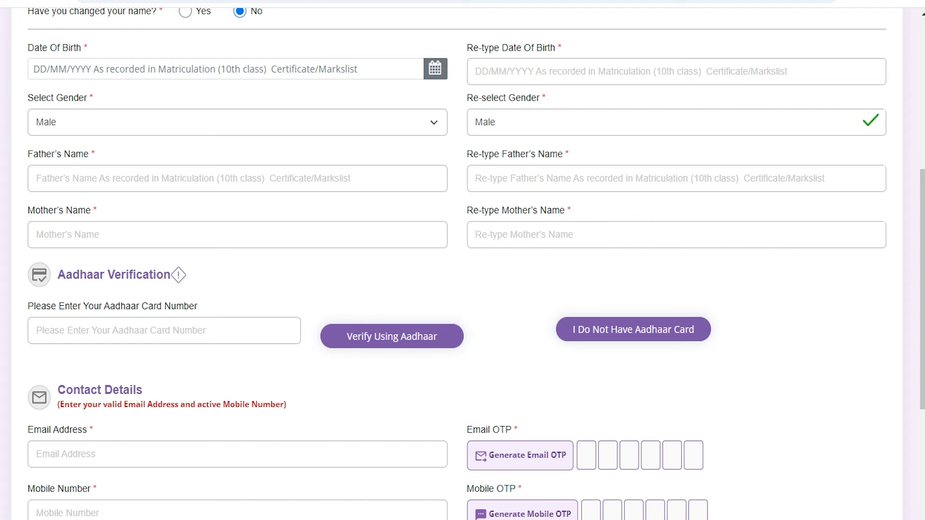
left_click(71, 333)
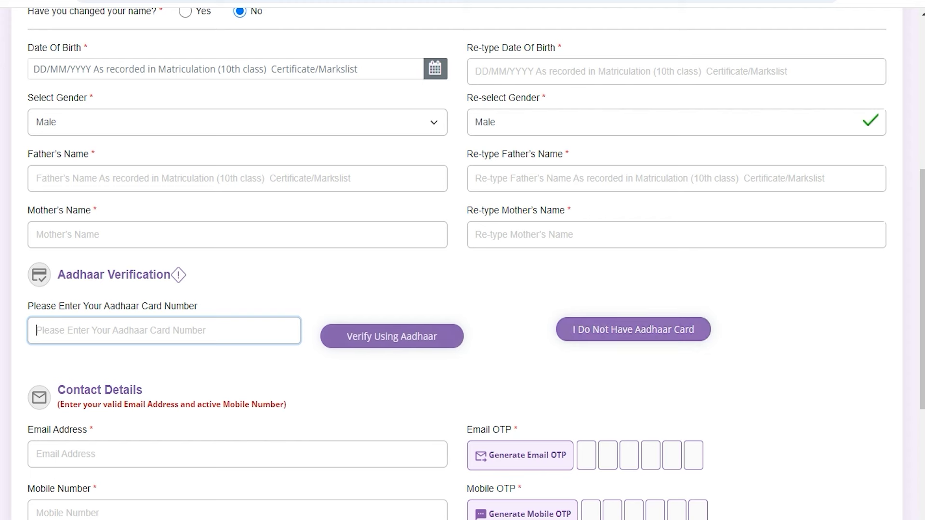
Step: Declare no Aadhaar card and choose Voter ID as the proof of identity
left_click(634, 328)
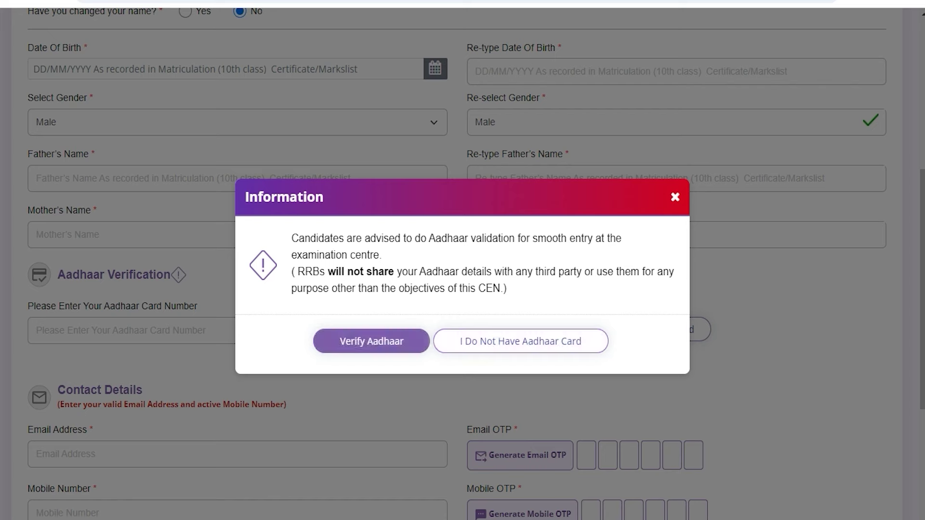
left_click(496, 341)
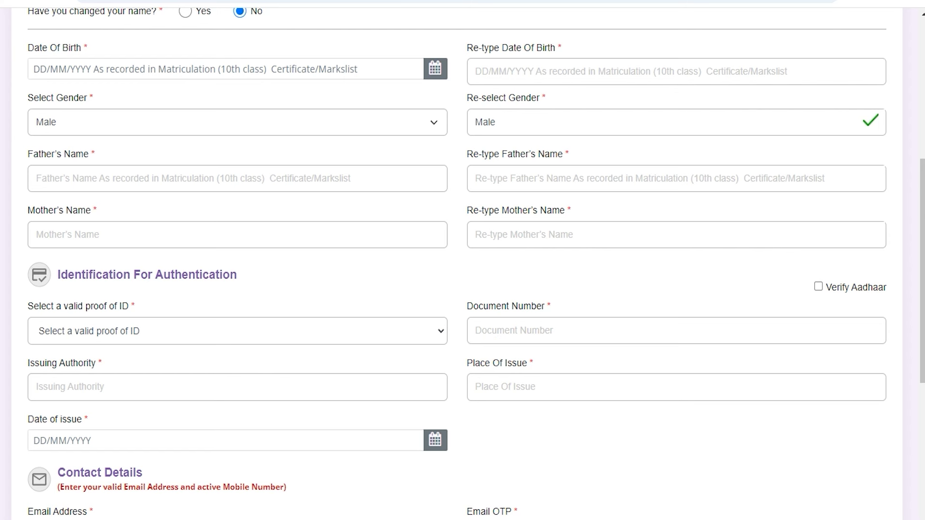
left_click(145, 331)
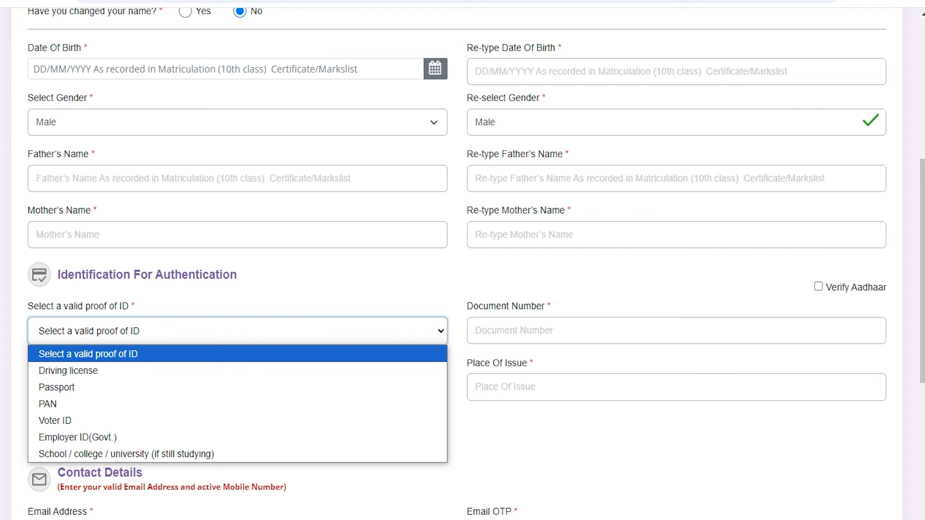
key("Down")
key("Down")
key("Down")
key("Down")
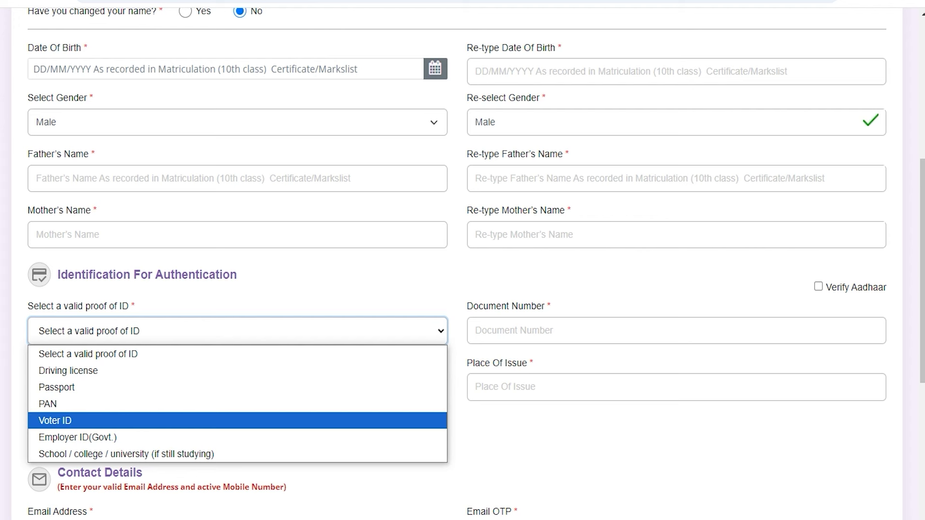
key("Return")
Step: Go through the Voter ID document number, issuing authority, place and date of issue fields
left_click(515, 337)
left_click(136, 390)
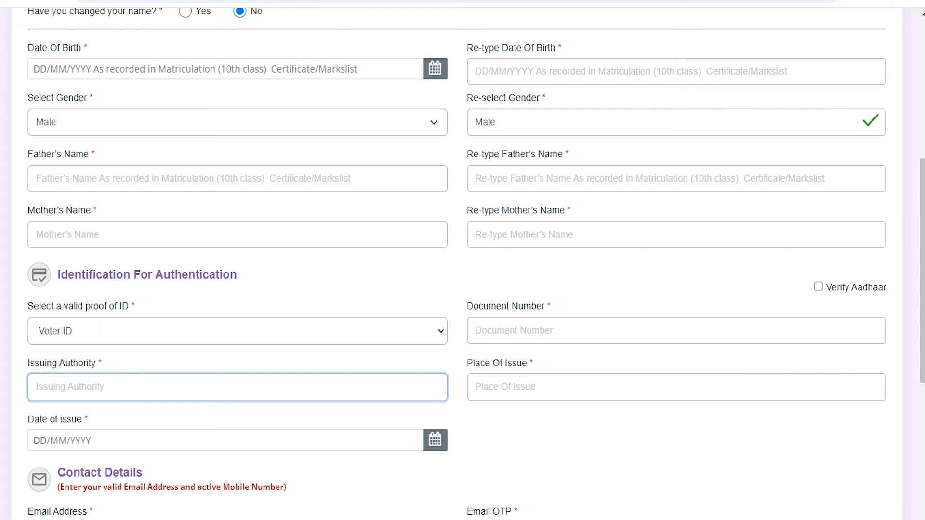
left_click(514, 382)
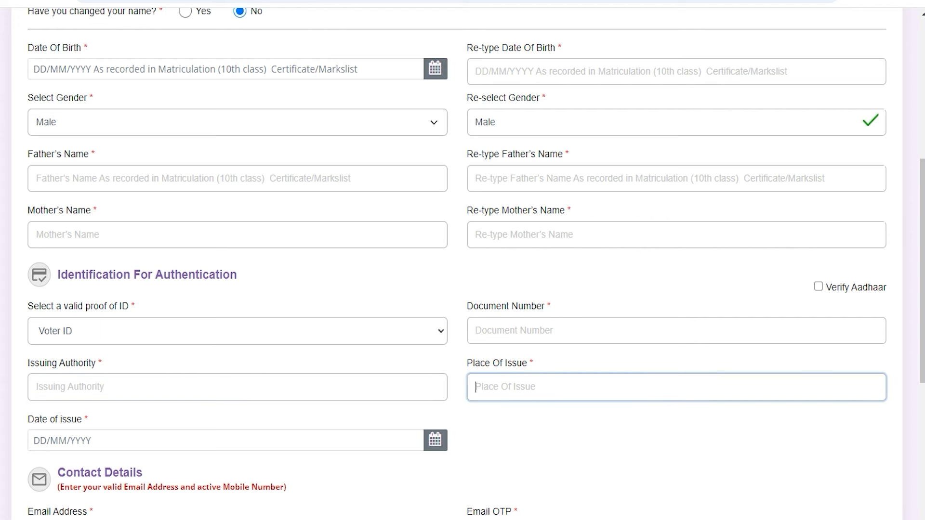
left_click(96, 441)
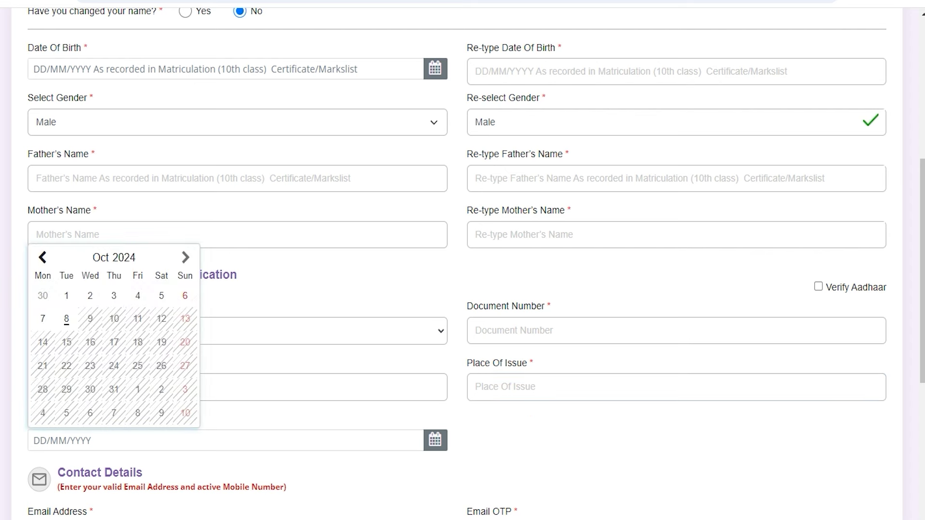
left_click(455, 468)
Step: Go through the email address and mobile number fields of the registration form
scroll(922, 345, "down", 2)
scroll(922, 344, "down", 5)
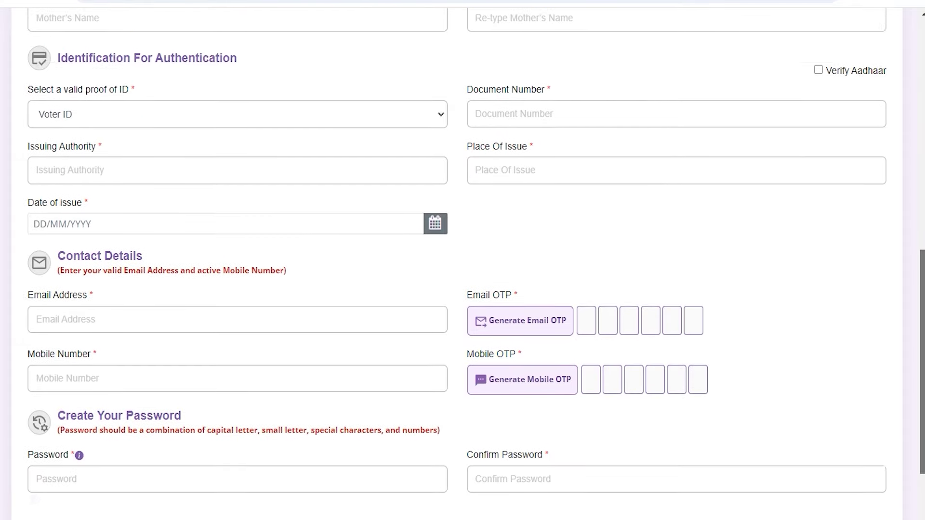
left_click(59, 216)
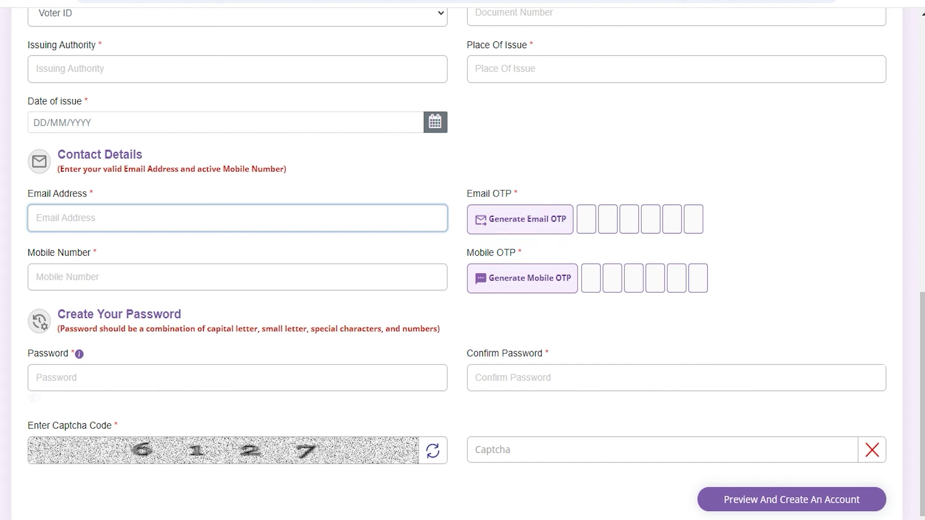
left_click(83, 277)
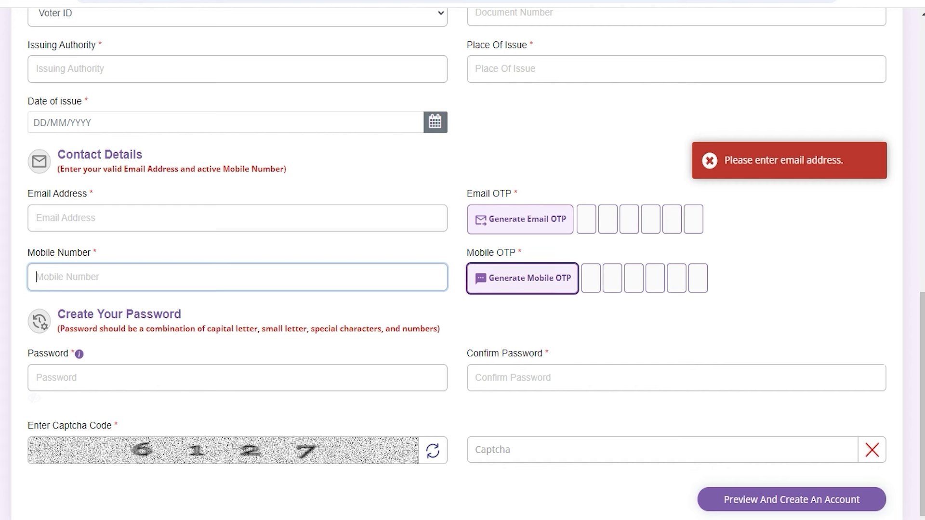
left_click(490, 309)
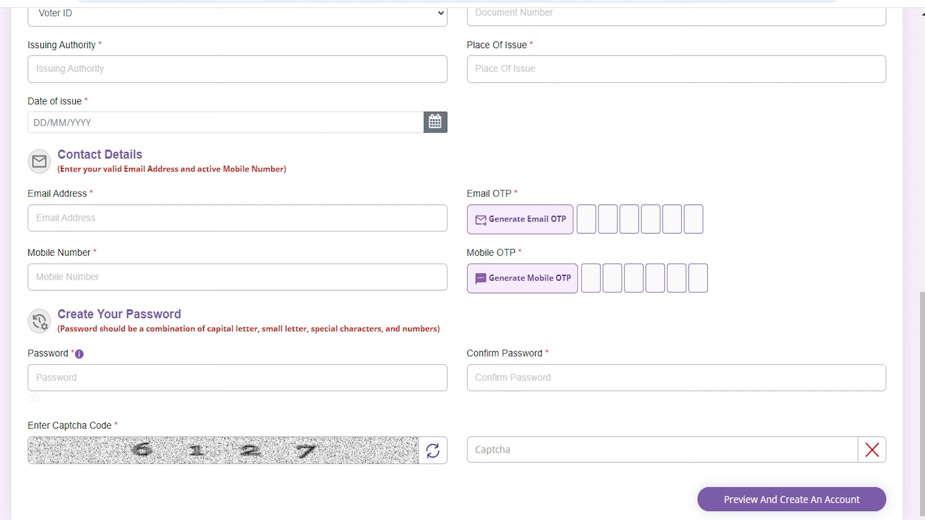
Step: Go through the password, confirm password and captcha fields, then return to the sign-in page
left_click_drag(71, 315, 133, 314)
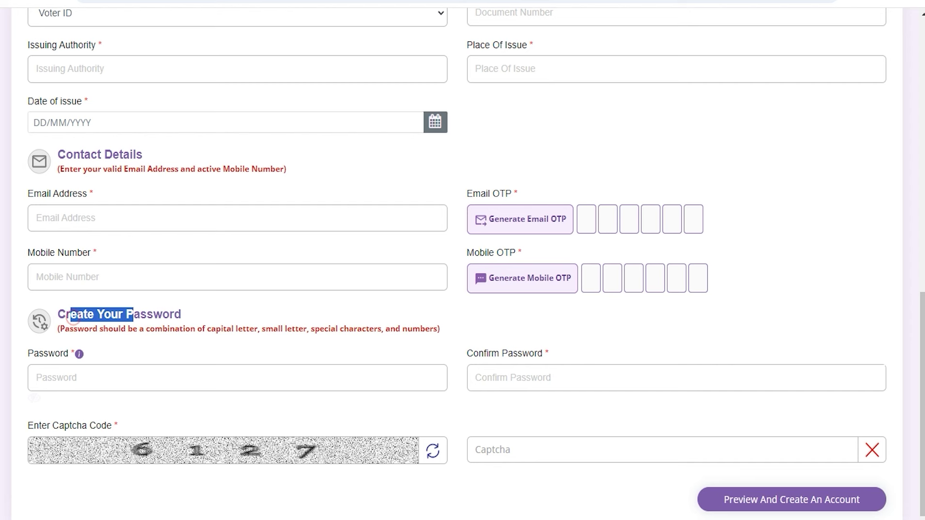
left_click(124, 378)
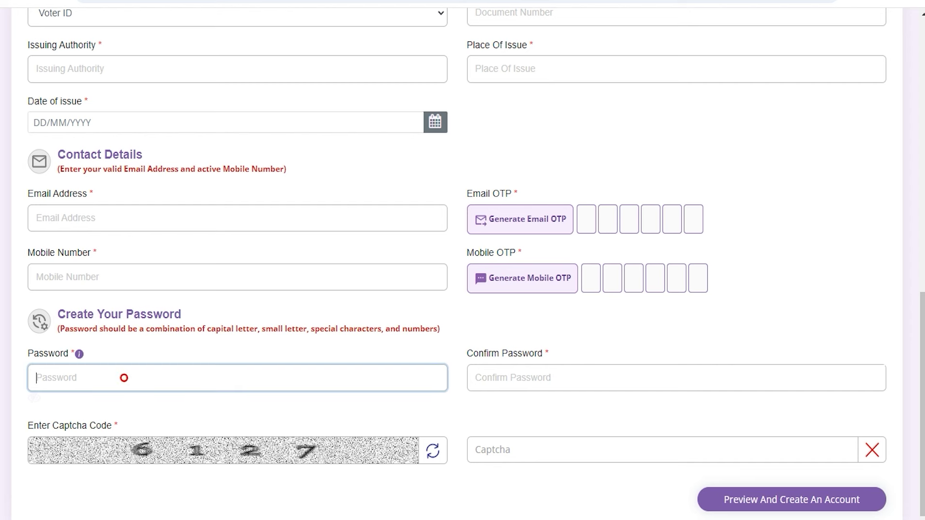
scroll(922, 405, "down", 1)
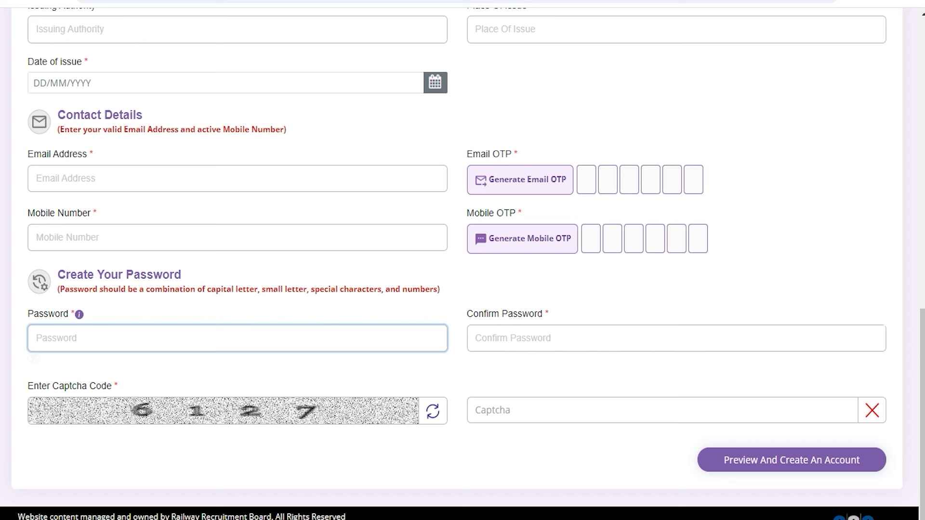
left_click(496, 344)
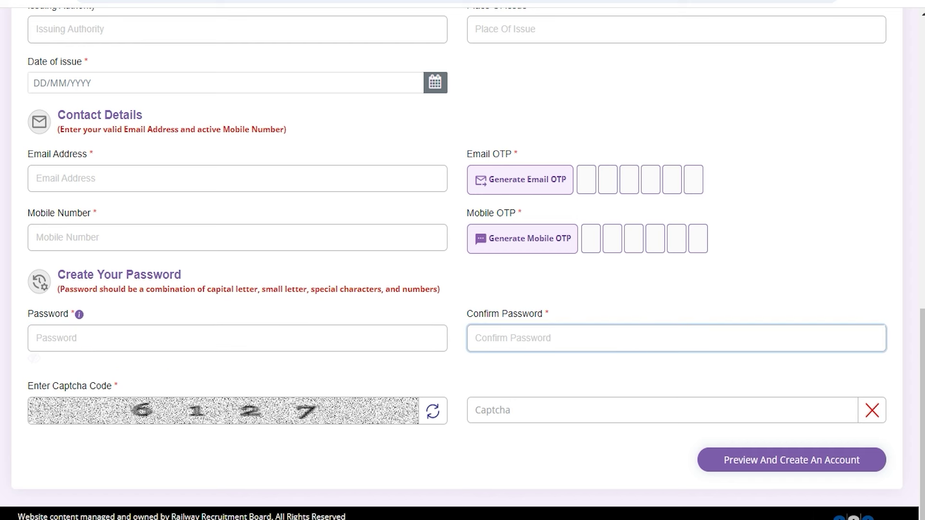
left_click(557, 413)
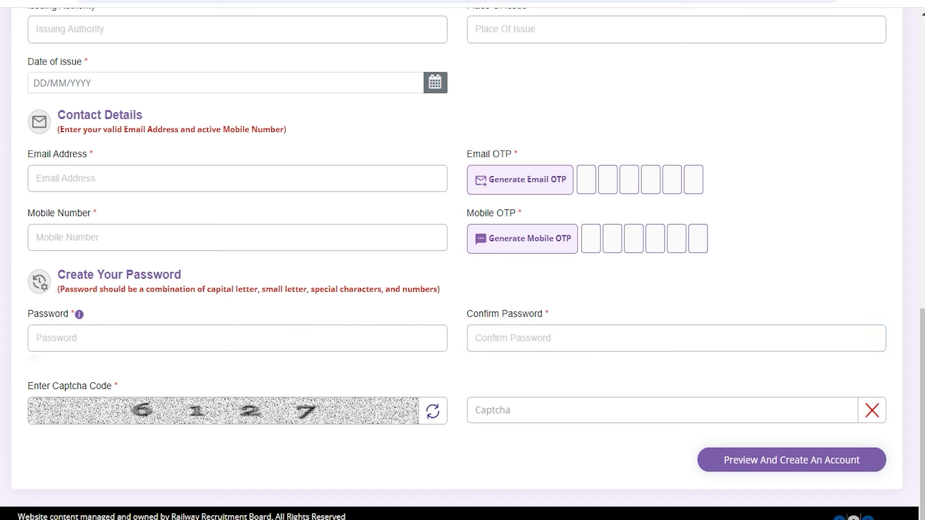
left_click(520, 180)
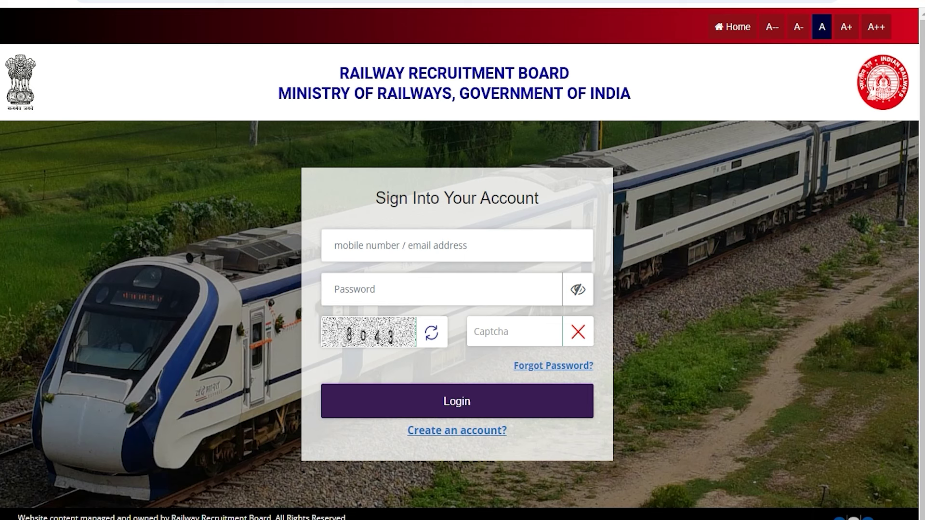
Step: Log in with the registered mobile/e-mail and password and open the Online Application listing
left_click(398, 247)
left_click(374, 288)
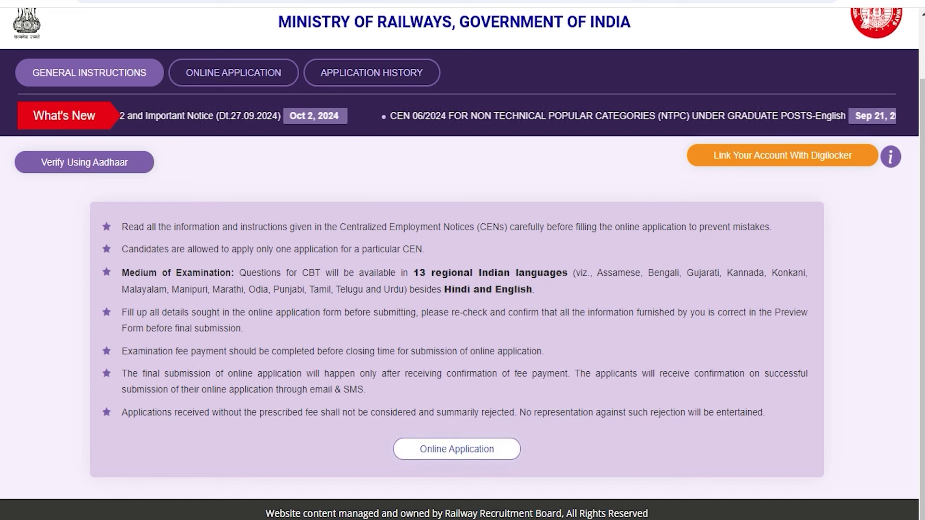
left_click(453, 448)
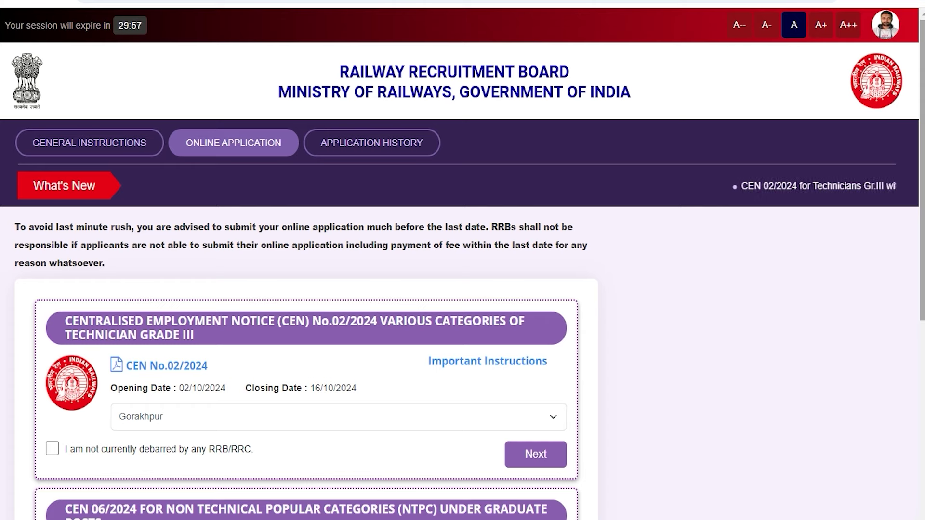
Step: Scroll the CEN listing and point out the CEN 05/2024 graduate posts notice
scroll(462, 263, "down", 2)
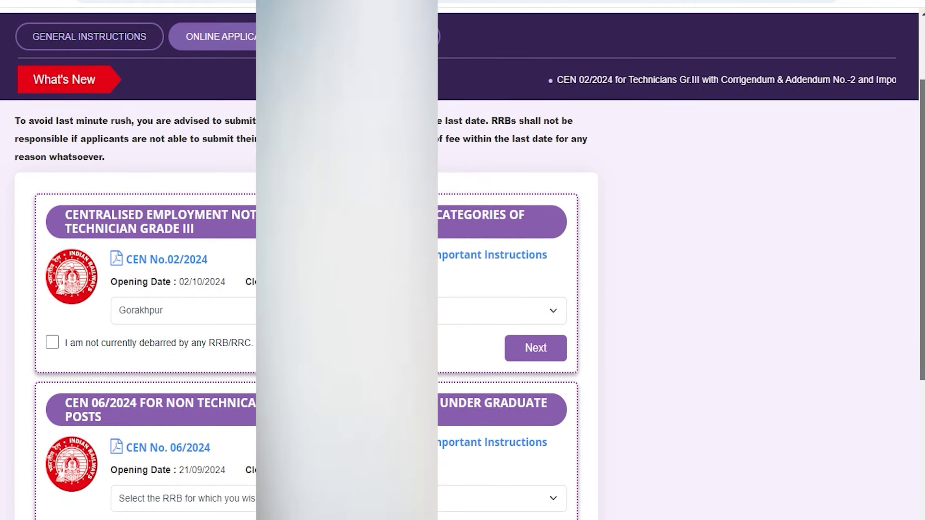
scroll(463, 264, "down", 2)
scroll(463, 264, "down", 1)
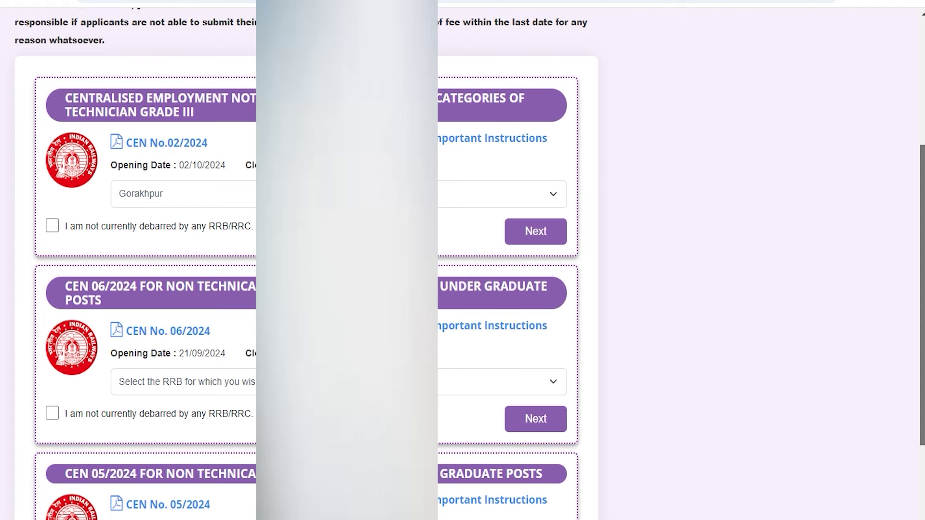
scroll(462, 264, "down", 3)
scroll(463, 264, "up", 1)
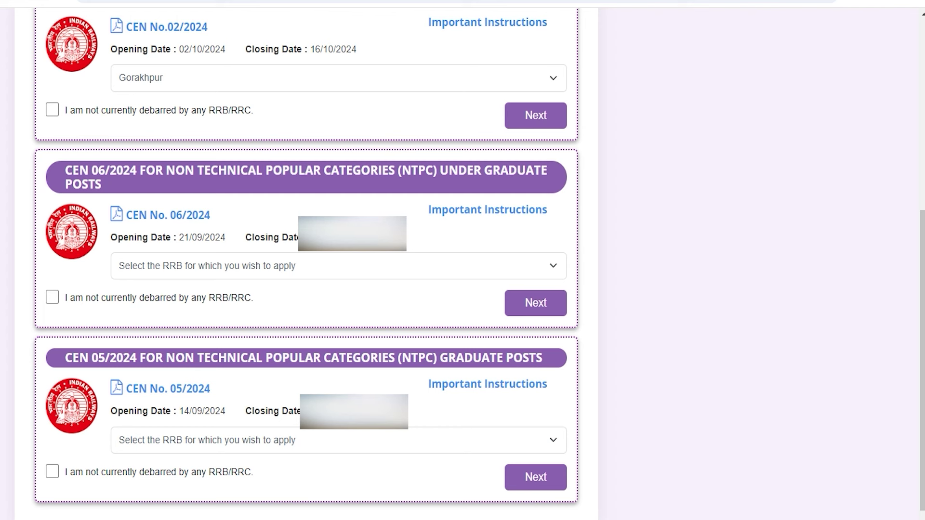
left_click_drag(449, 357, 513, 358)
Step: For CEN 06/2024 choose RRB Kolkata, declare no debarment and proceed to the form
left_click(321, 267)
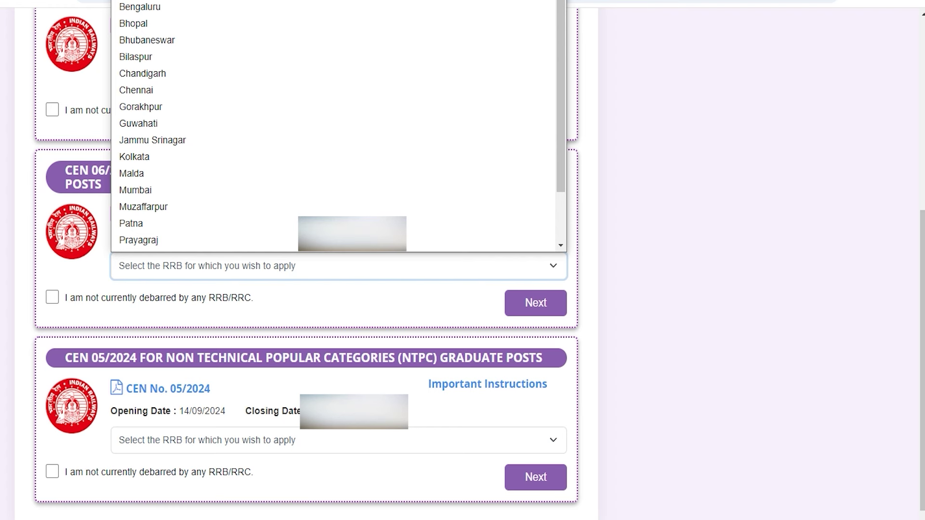
left_click(158, 156)
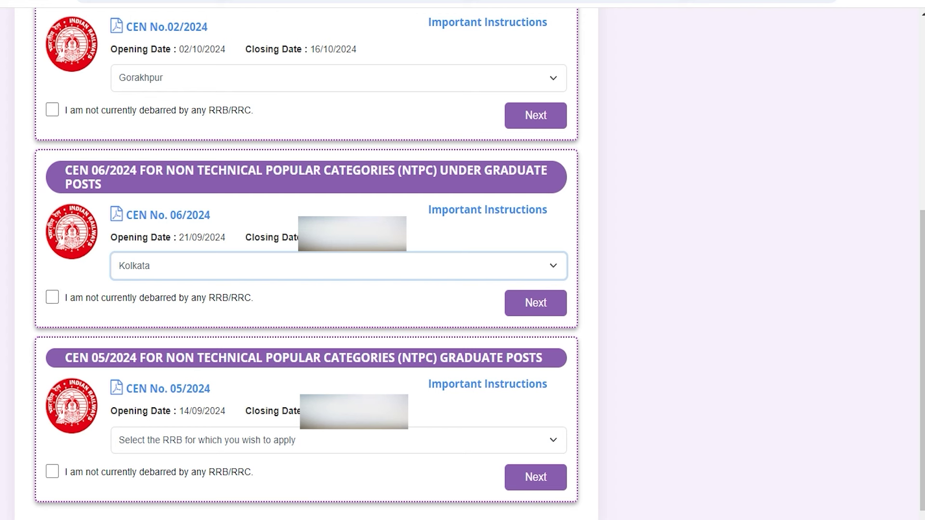
left_click(52, 297)
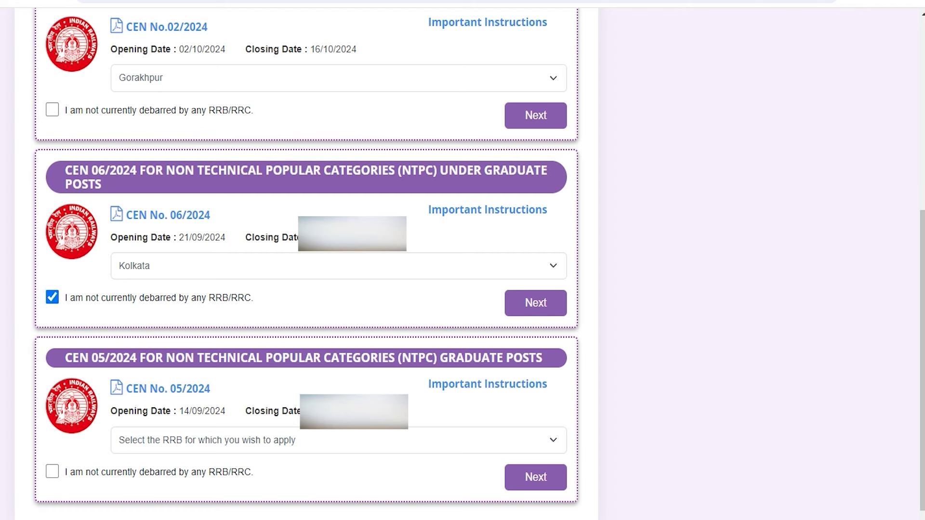
left_click(536, 303)
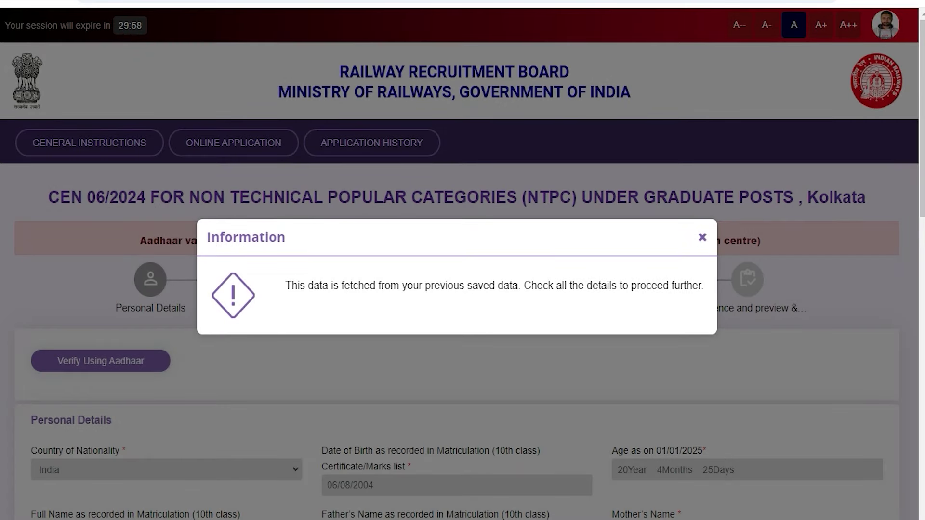
Step: Dismiss the saved-data notice and keep Unmarried, Hindu, Hindi mother tongue and Hindi exam language
left_click(702, 238)
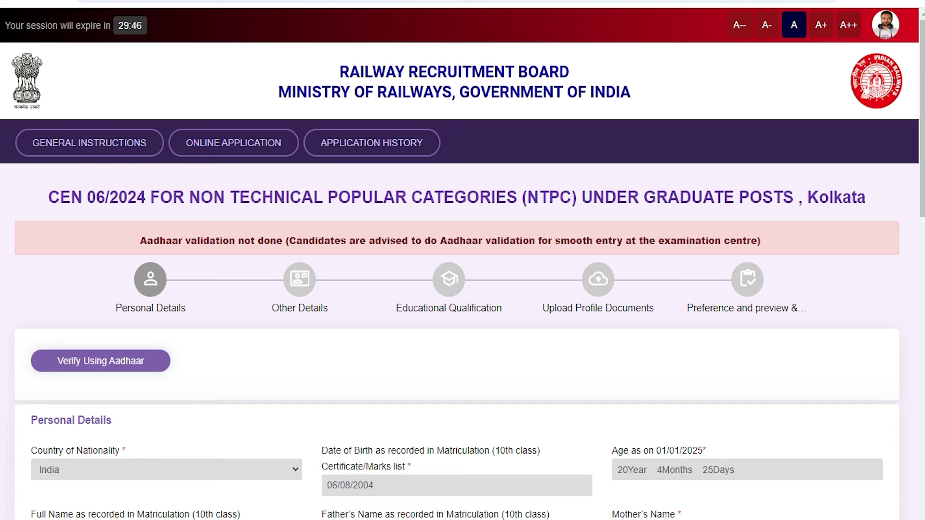
scroll(462, 260, "down", 10)
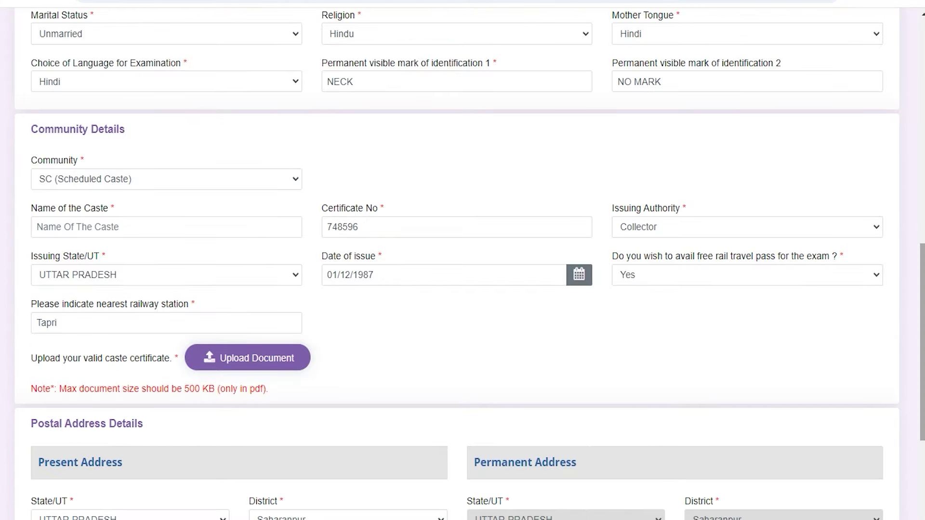
scroll(65, 43, "up", 1)
left_click(65, 44)
left_click(65, 44)
left_click(402, 46)
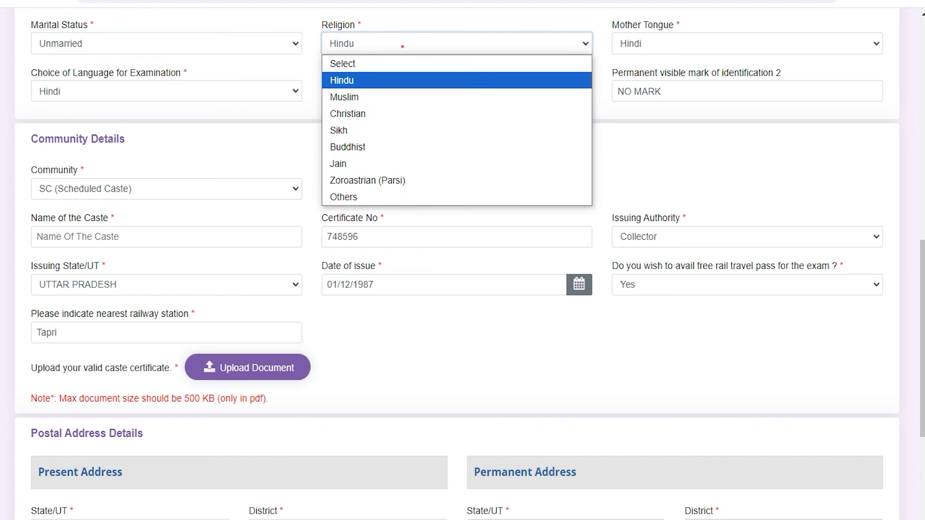
left_click(657, 46)
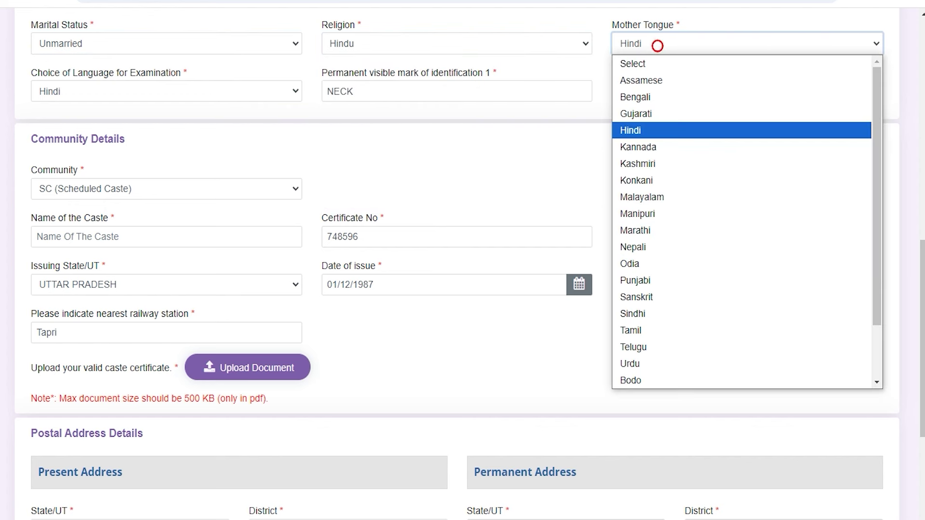
left_click(657, 47)
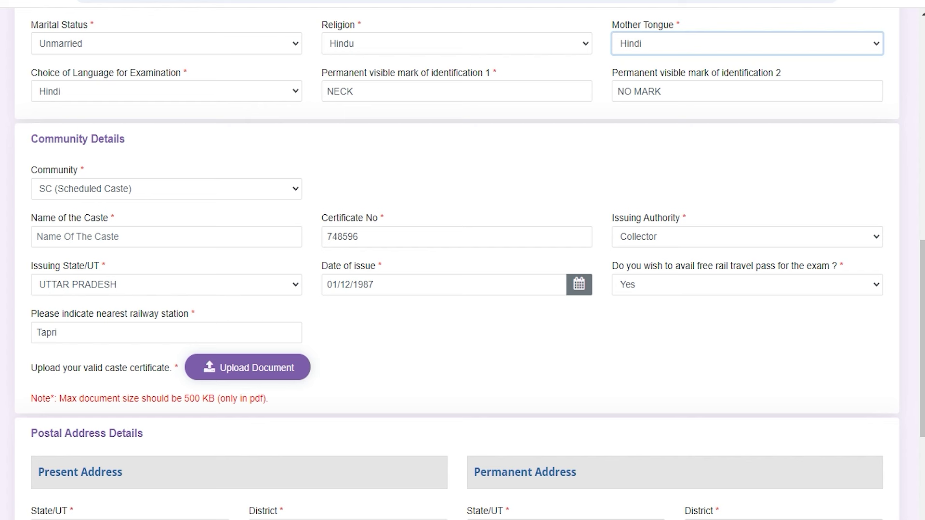
left_click(134, 92)
left_click(134, 93)
Step: Check identification marks NECK and NO MARK, and keep SC as the community
left_click_drag(344, 73, 470, 72)
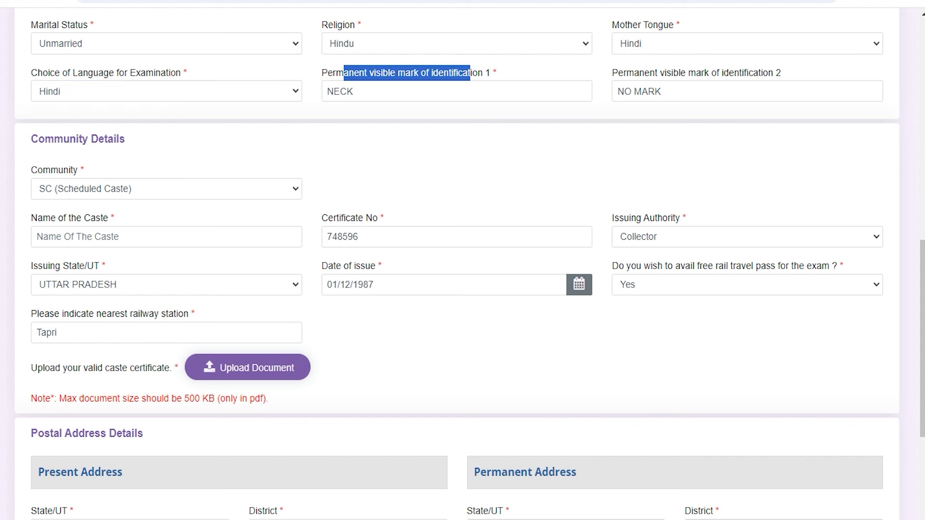
left_click(413, 93)
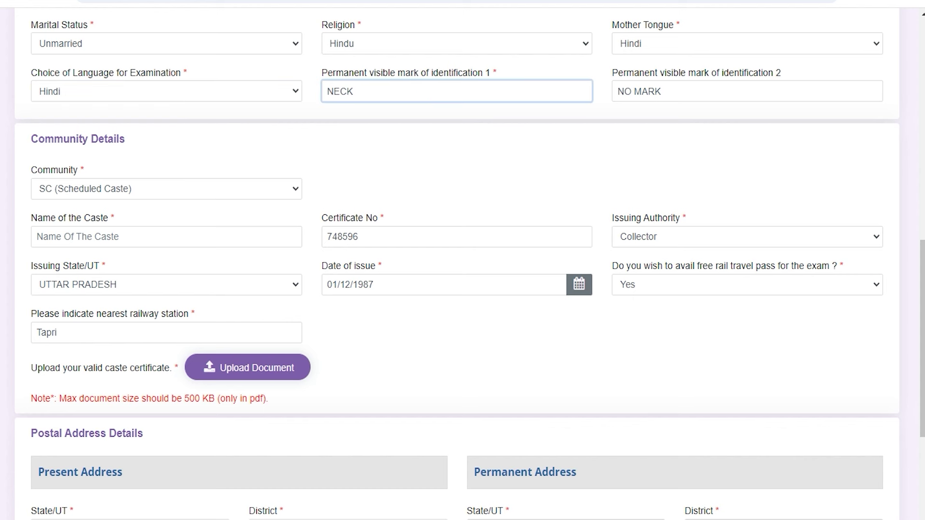
left_click_drag(650, 72, 746, 72)
left_click(692, 94)
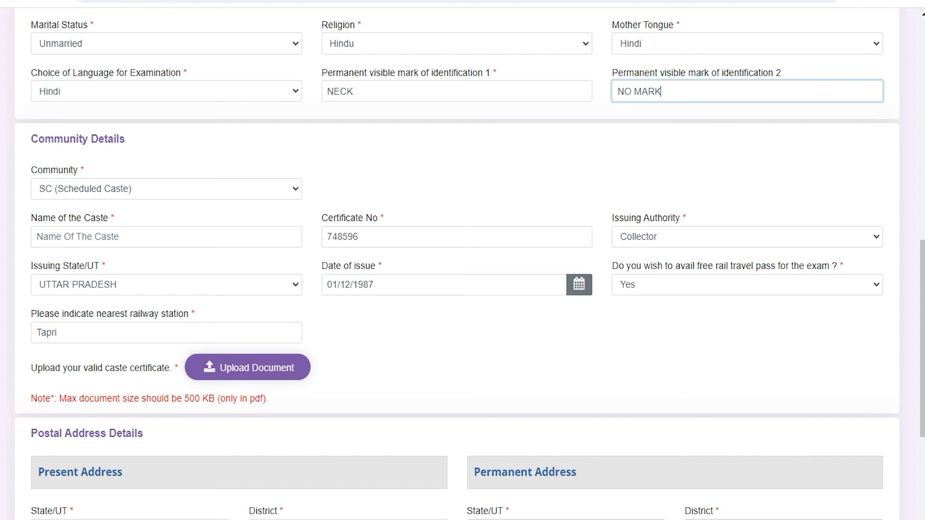
left_click_drag(55, 139, 104, 138)
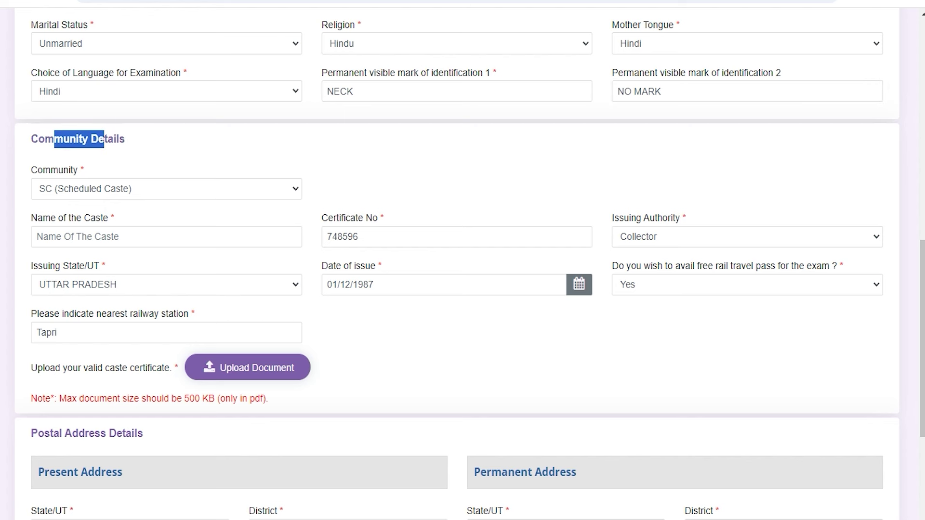
left_click(114, 190)
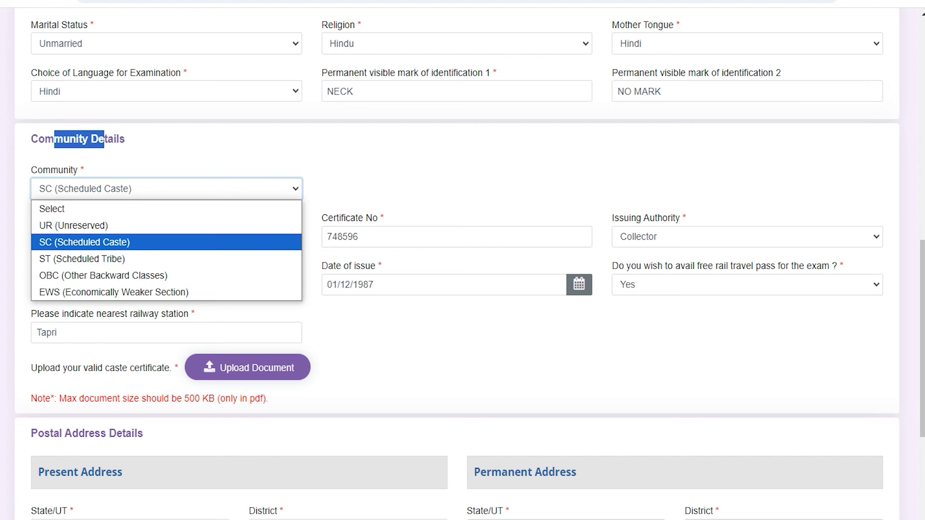
left_click(114, 190)
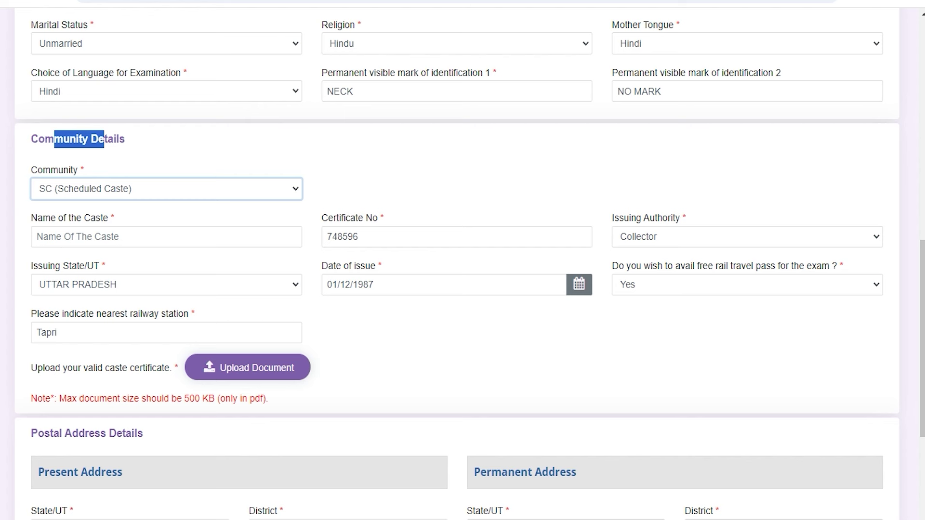
Step: Fill the caste certificate: issuer Collector, state UTTAR PRADESH, issue date unchanged, free rail pass Yes
left_click(120, 237)
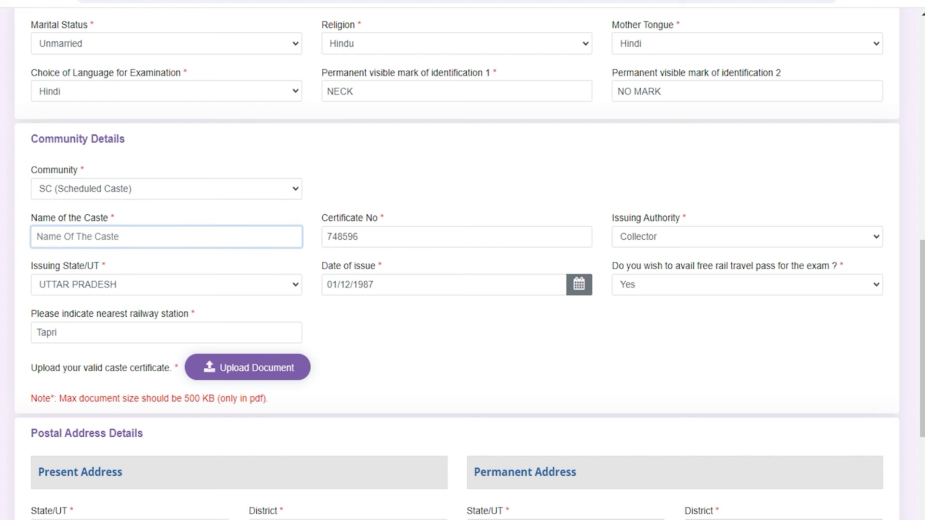
left_click(391, 235)
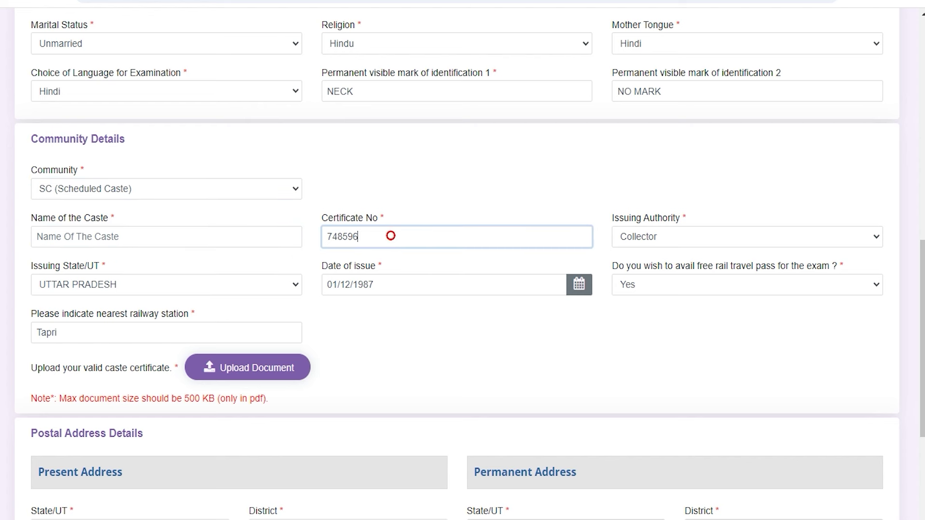
left_click(639, 233)
left_click(639, 233)
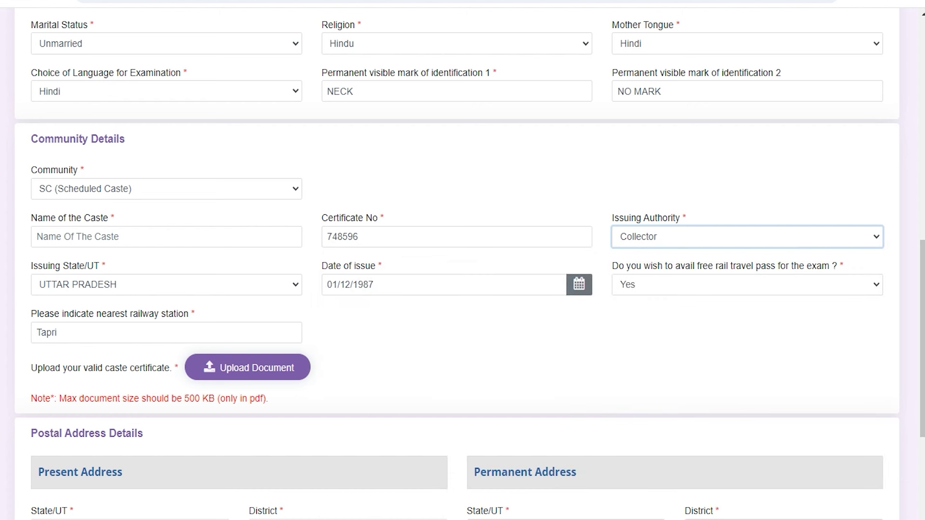
left_click(120, 283)
left_click(120, 283)
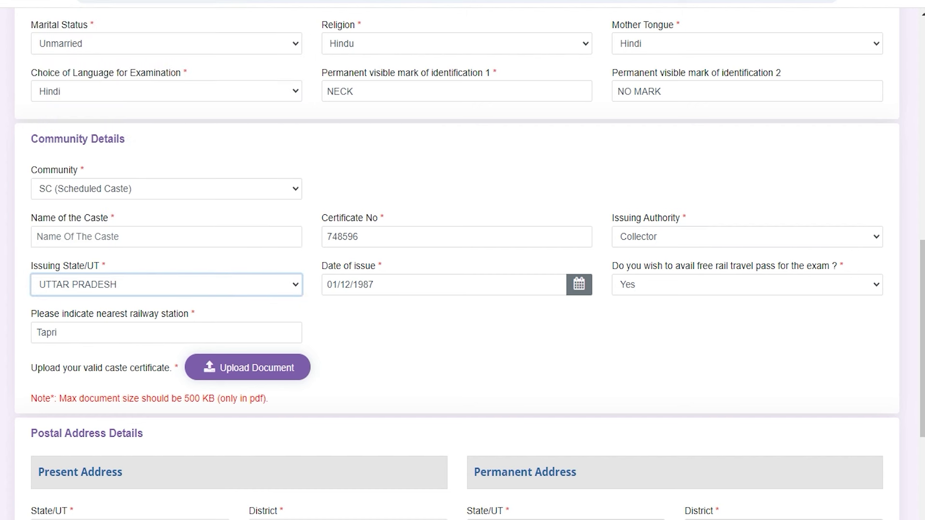
left_click(474, 289)
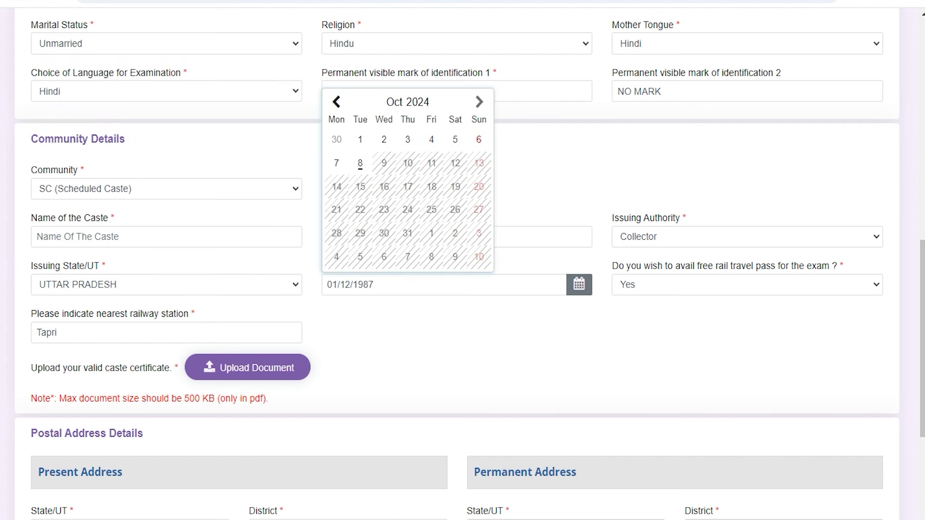
left_click(606, 350)
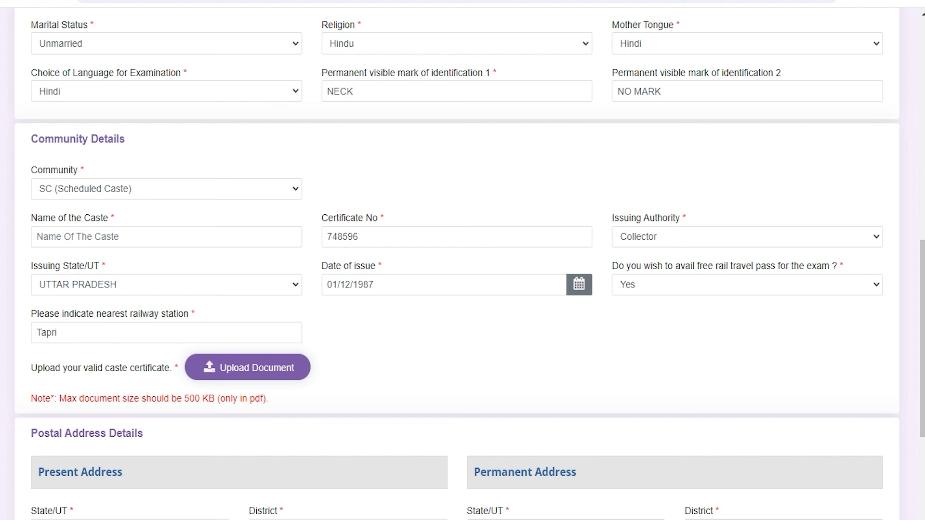
left_click(717, 286)
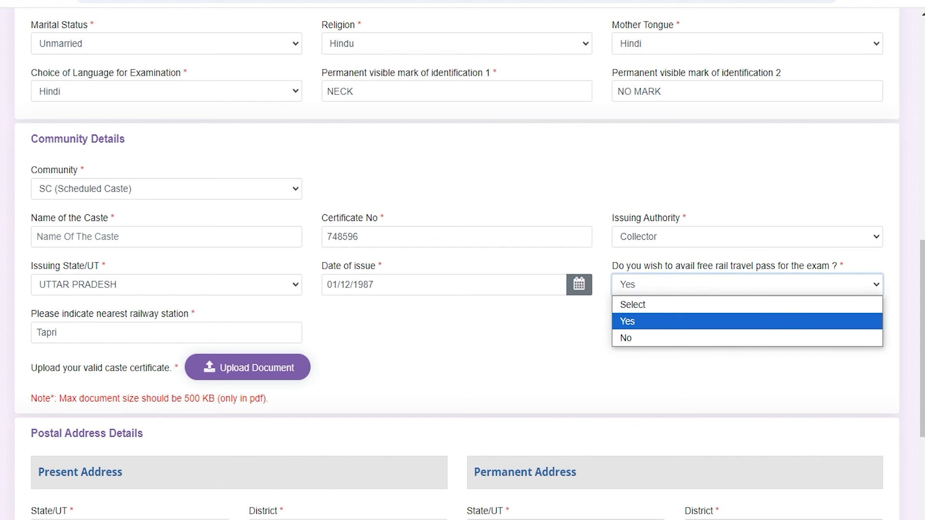
left_click(717, 286)
left_click(603, 333)
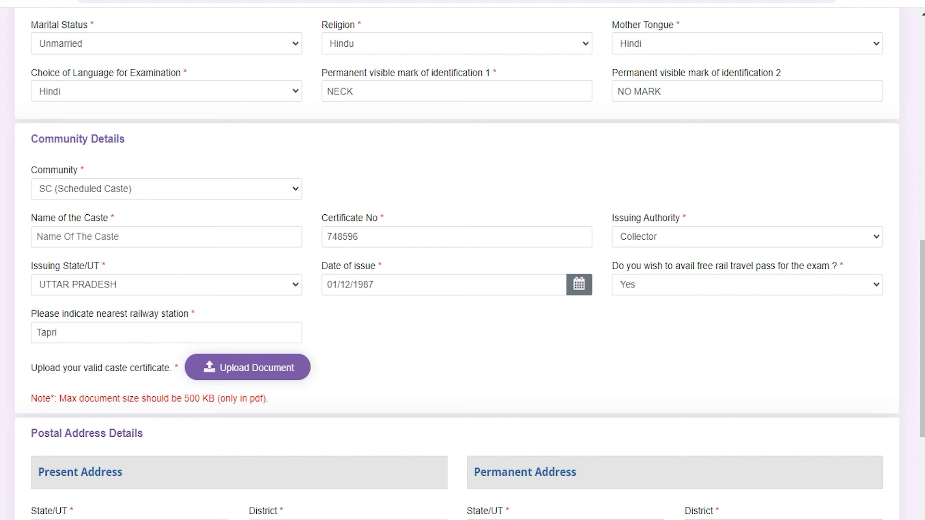
Step: Review the nearest railway station field and the PDF-only caste certificate upload note
left_click_drag(50, 314, 132, 313)
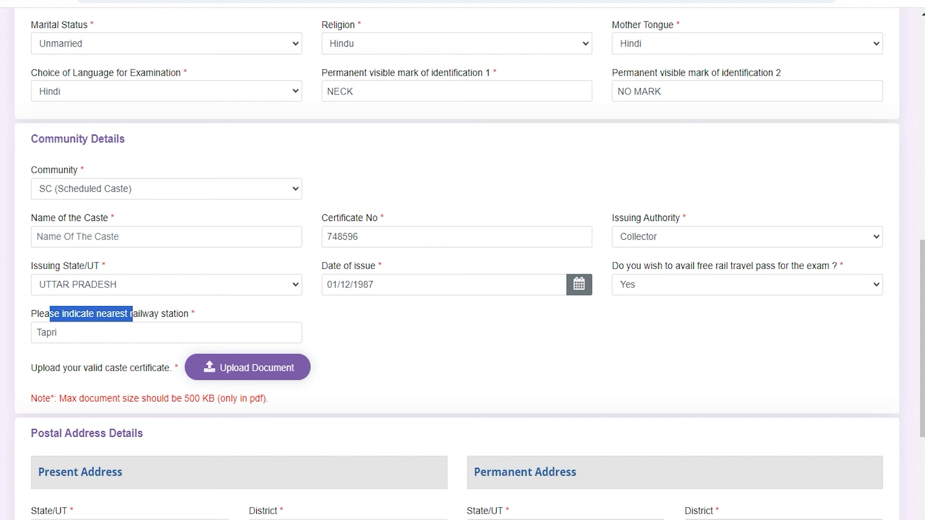
left_click(453, 387)
left_click_drag(51, 368, 114, 369)
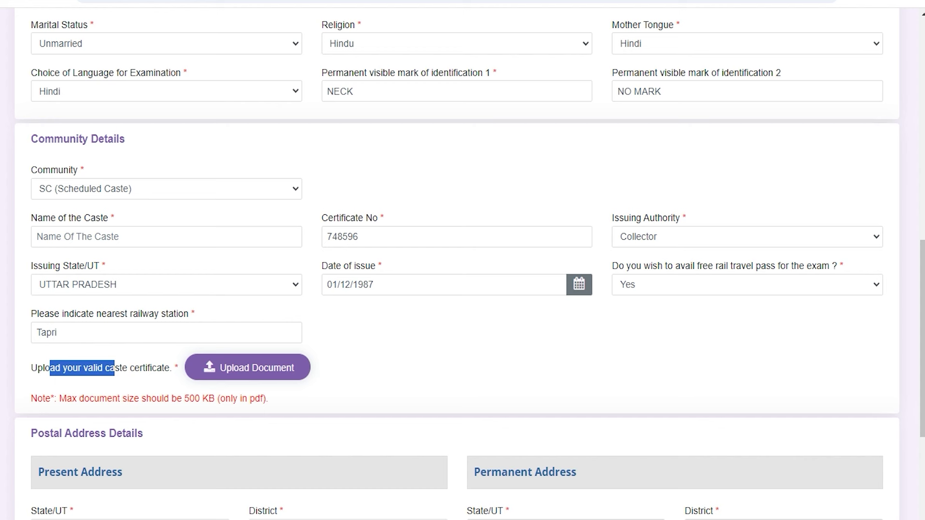
left_click_drag(225, 399, 263, 398)
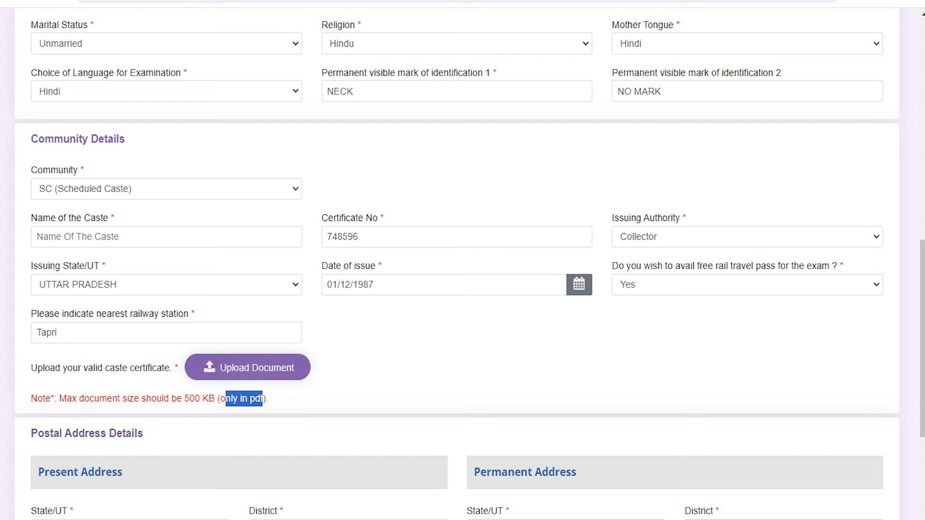
left_click(437, 439)
Step: Check the Present and Permanent Address sections, then advance to Other Details
scroll(438, 438, "down", 2)
scroll(463, 260, "down", 5)
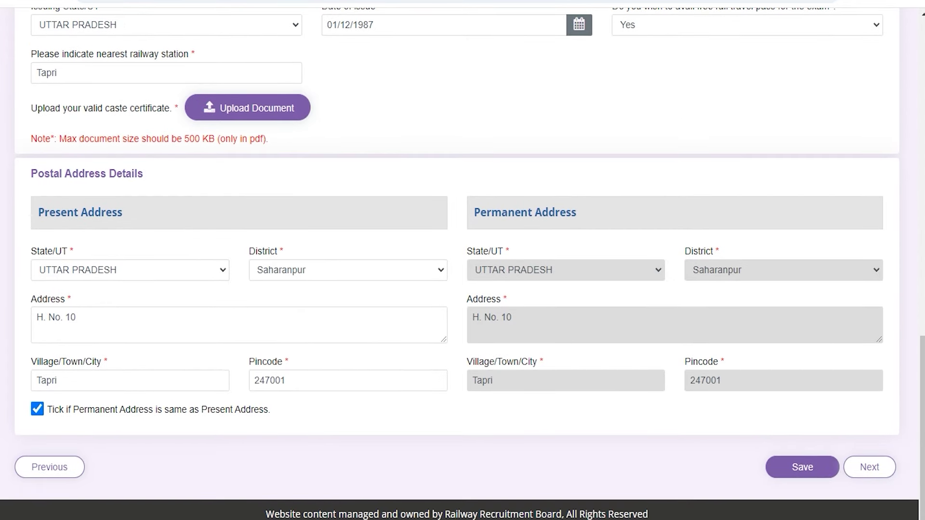
left_click_drag(45, 214, 100, 213)
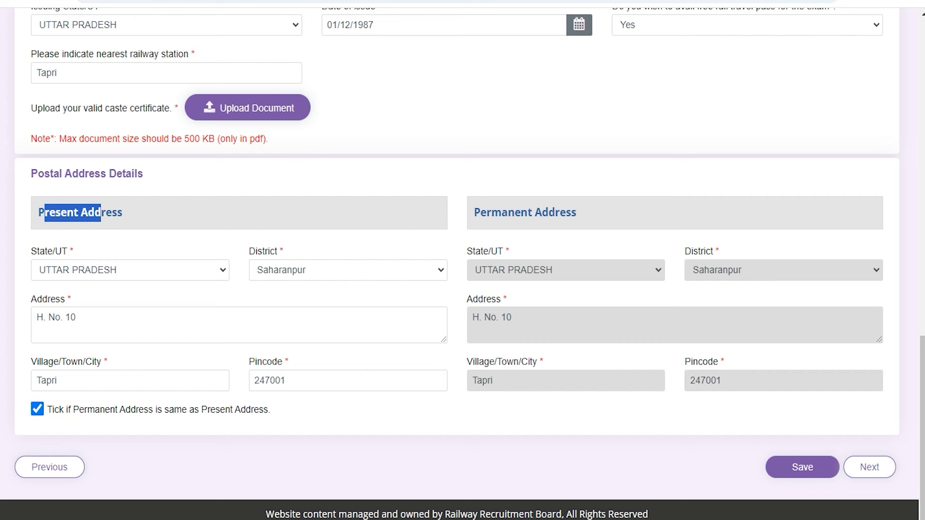
left_click_drag(559, 212, 481, 213)
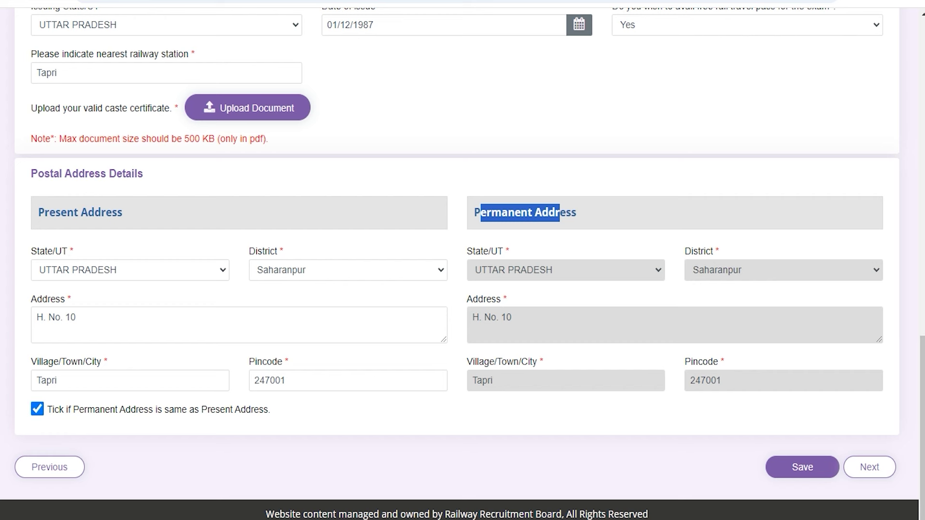
left_click_drag(94, 213, 49, 213)
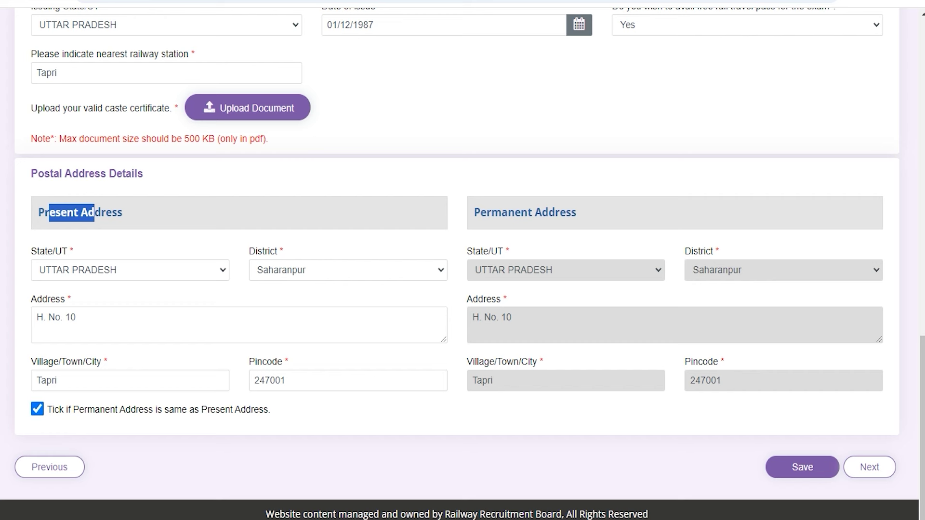
left_click(454, 417)
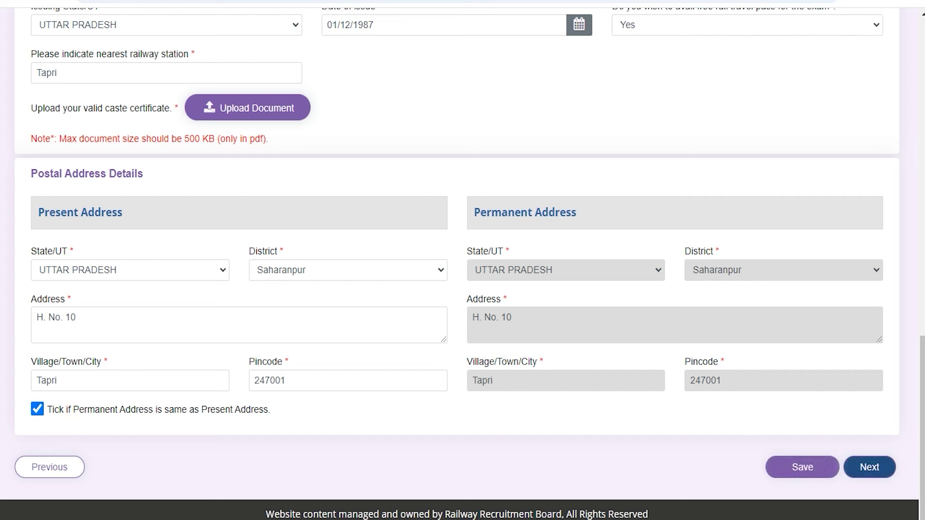
left_click(870, 467)
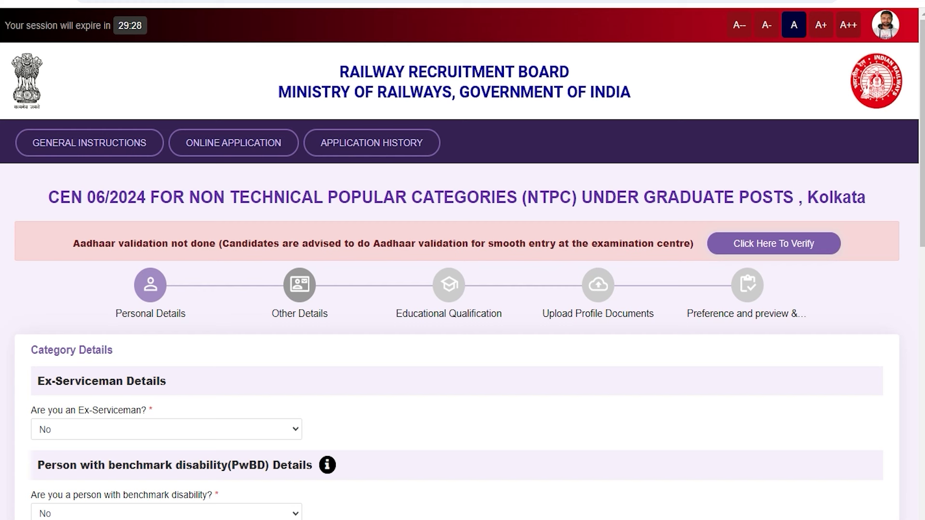
Step: Select No in the Ex-Serviceman, PwBD benchmark disability and Scribe dropdowns
left_click(131, 427)
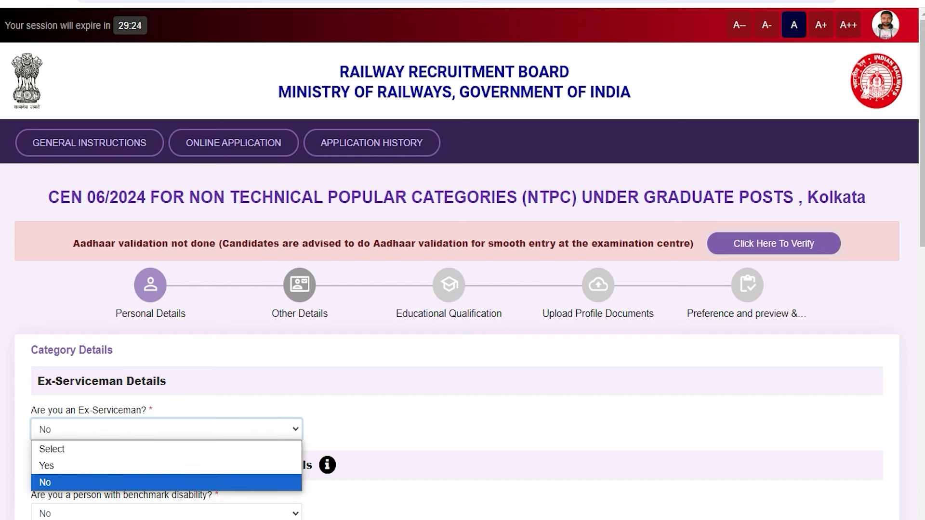
left_click(134, 427)
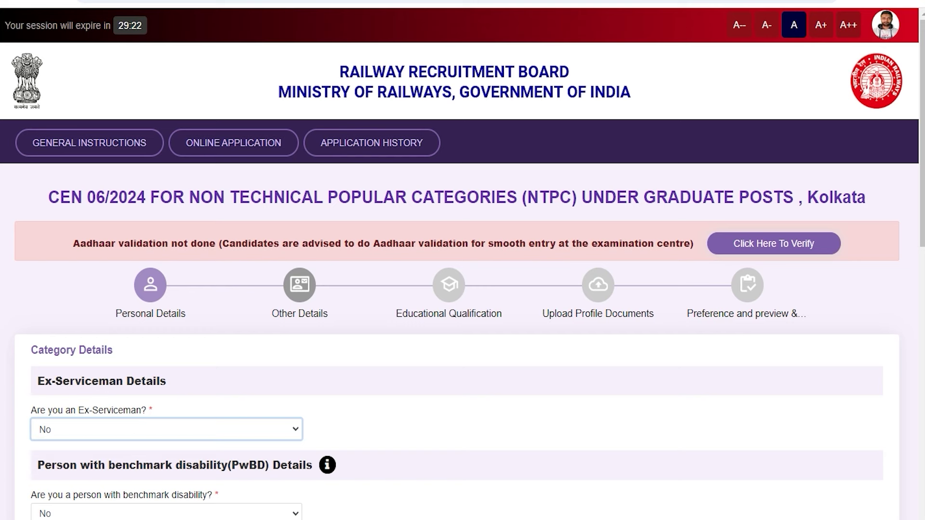
scroll(371, 498, "down", 1)
scroll(372, 498, "down", 3)
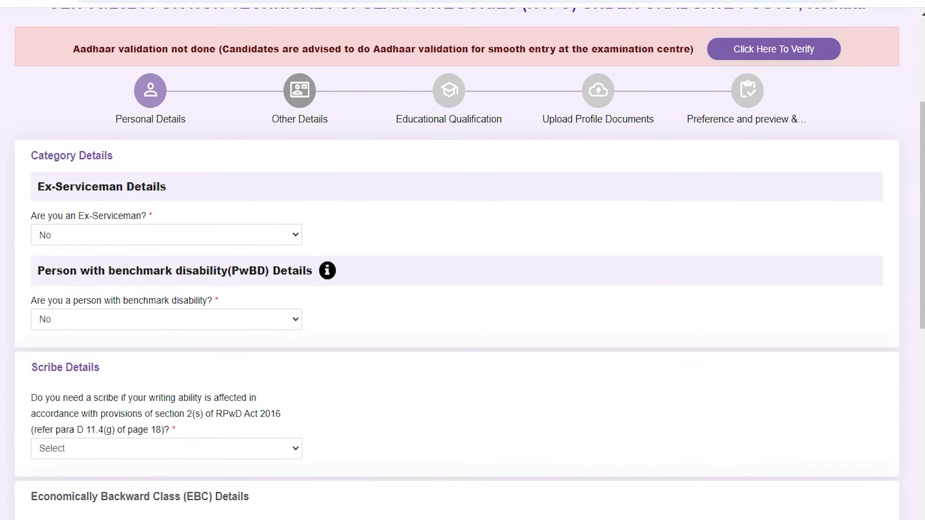
scroll(470, 269, "down", 1)
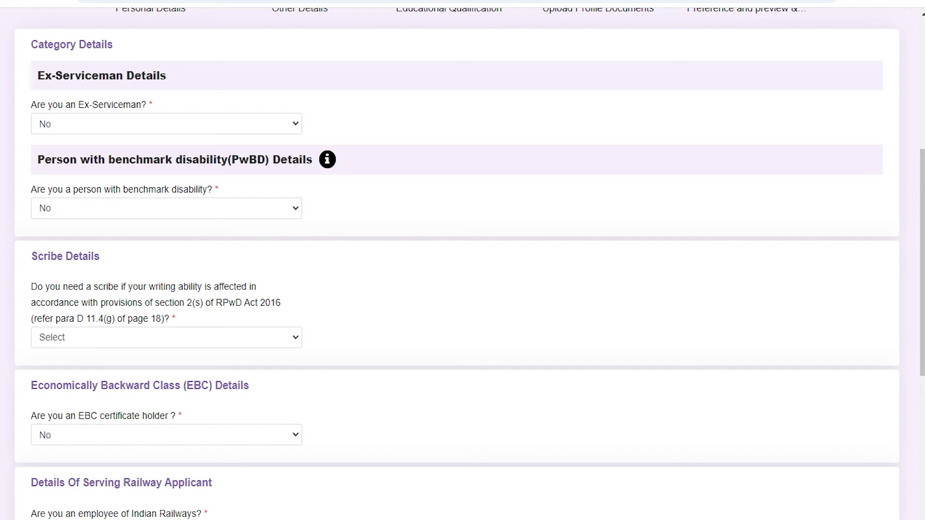
left_click(183, 210)
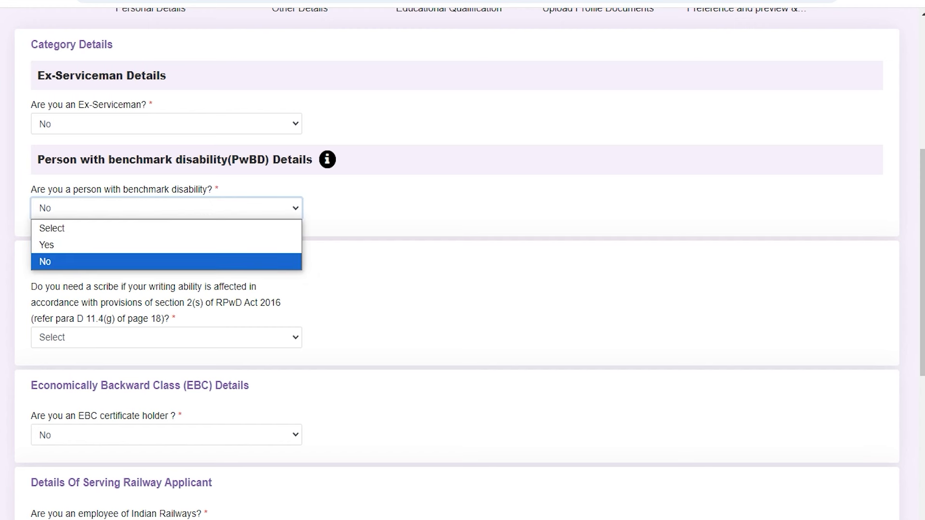
left_click(97, 262)
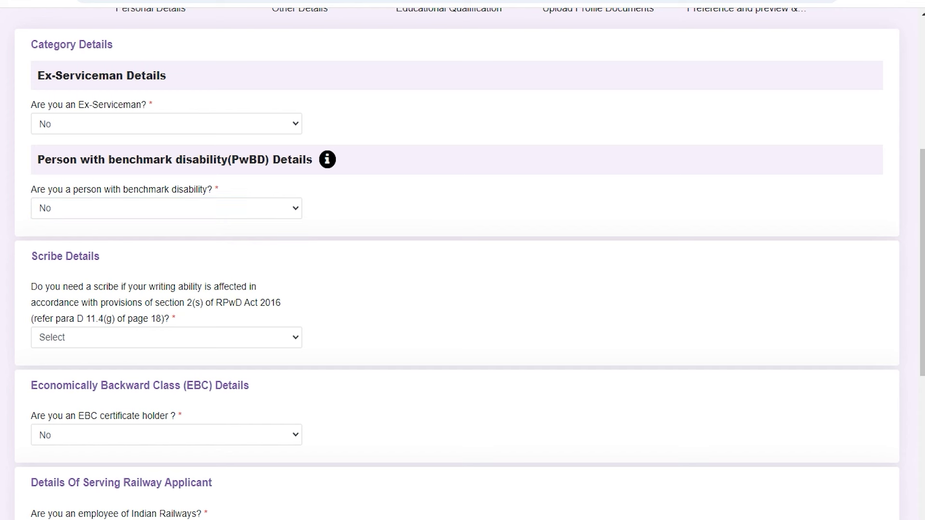
left_click_drag(98, 287, 224, 288)
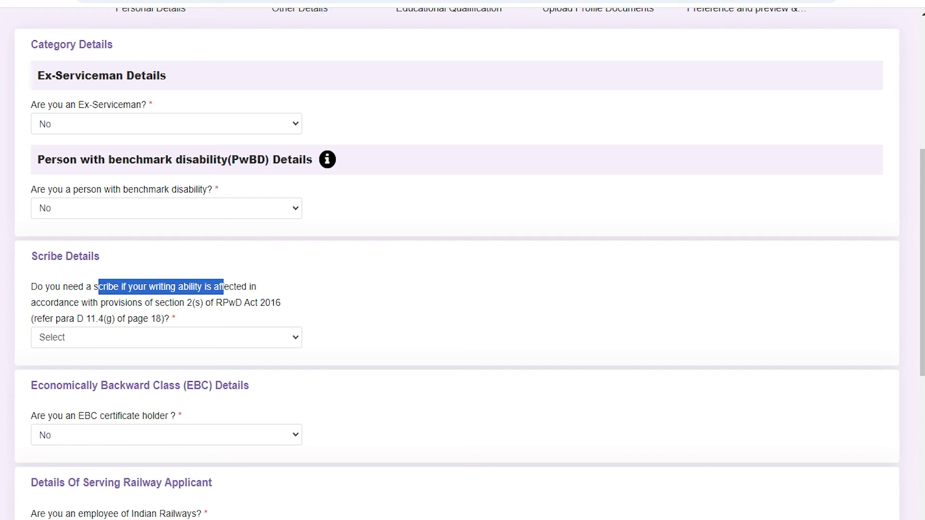
left_click(139, 337)
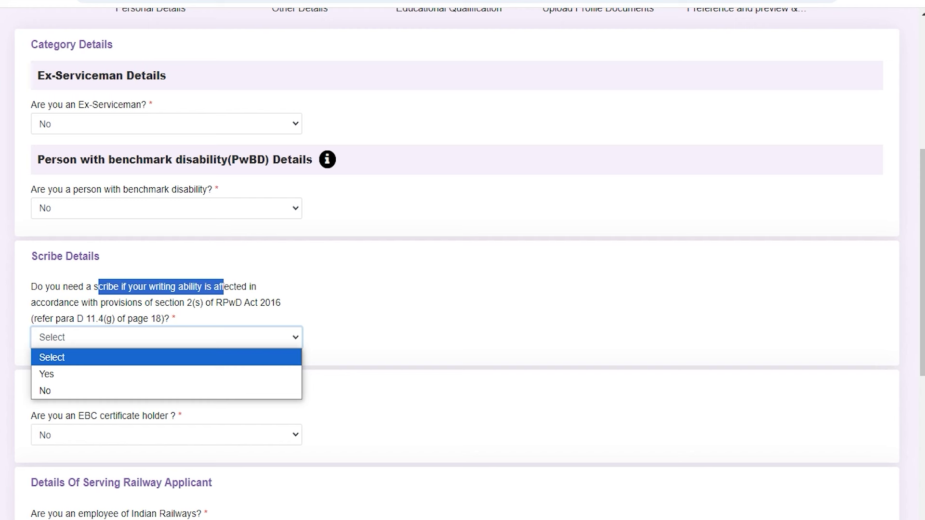
left_click(91, 392)
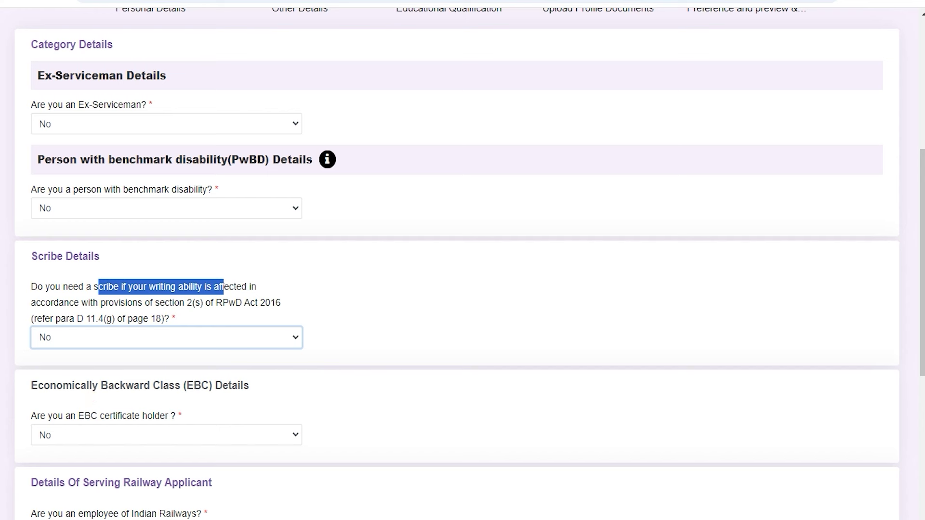
left_click(358, 382)
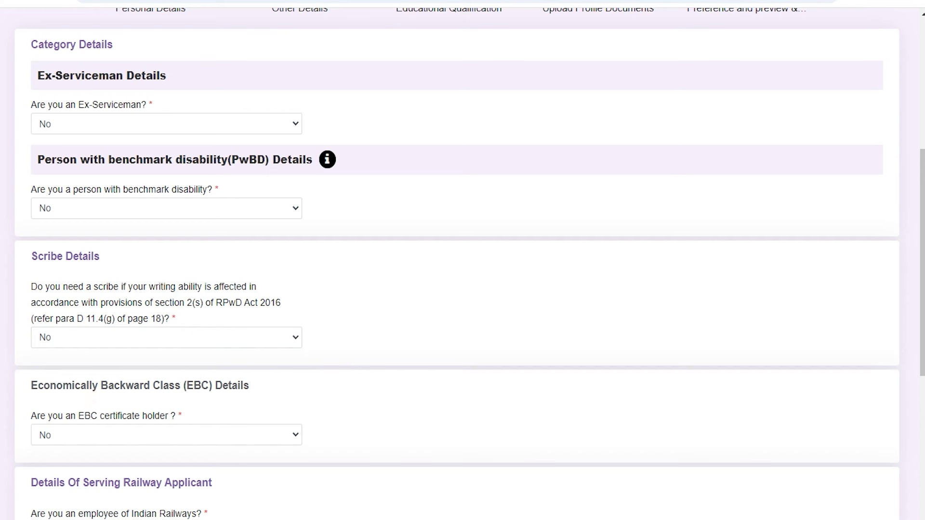
Step: Answer No to the EBC certificate holder question
scroll(462, 260, "down", 2)
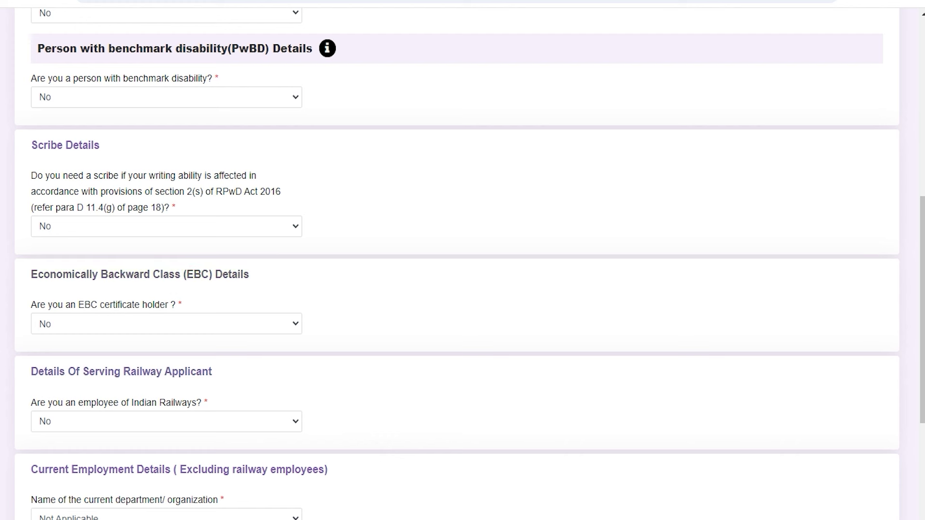
left_click_drag(49, 274, 169, 274)
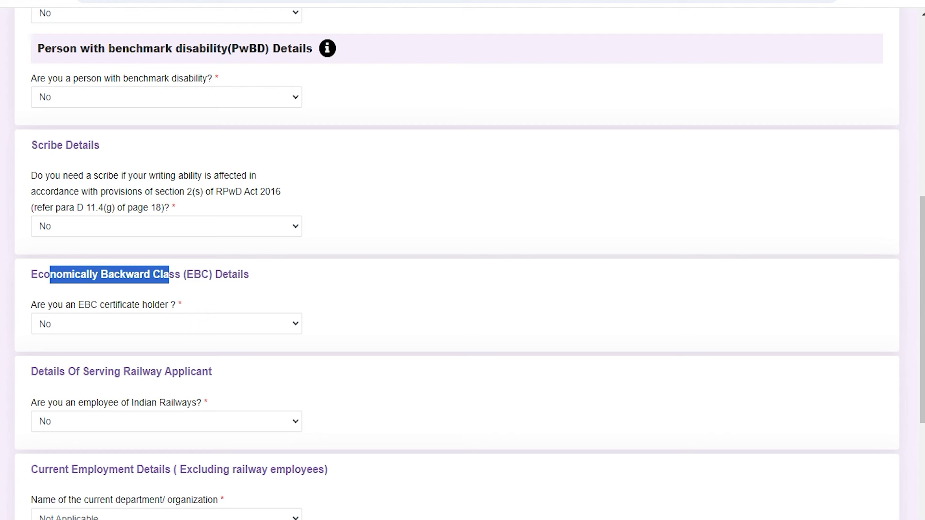
left_click_drag(75, 305, 141, 305)
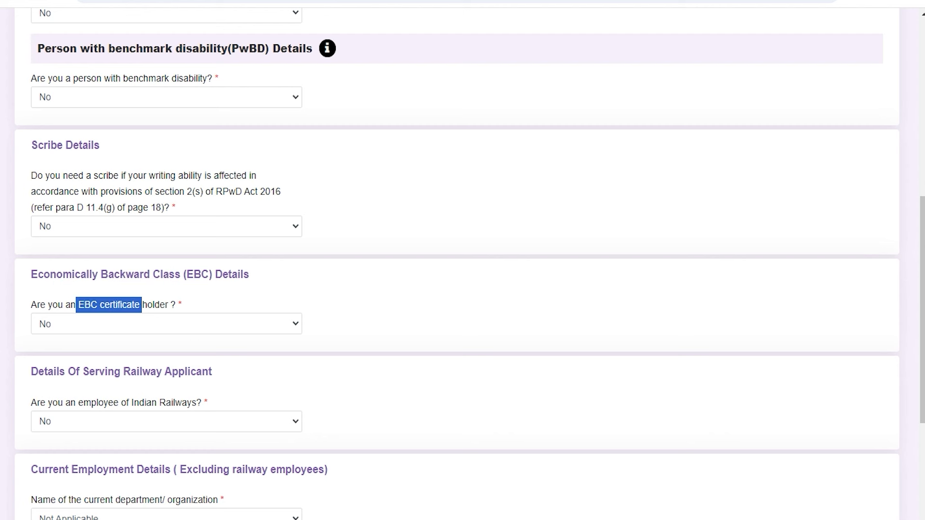
left_click(136, 324)
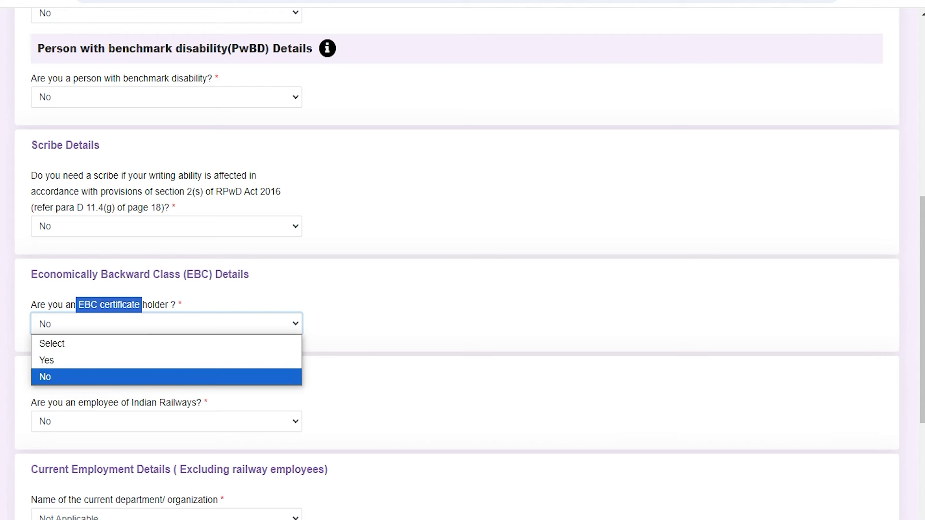
left_click(135, 325)
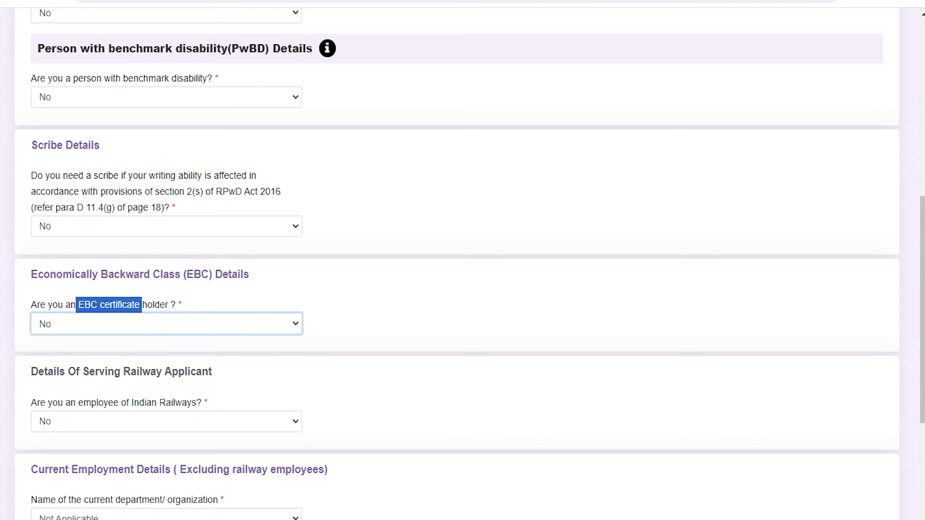
left_click(396, 366)
Step: Answer No to the Indian Railways employee question
scroll(397, 366, "down", 2)
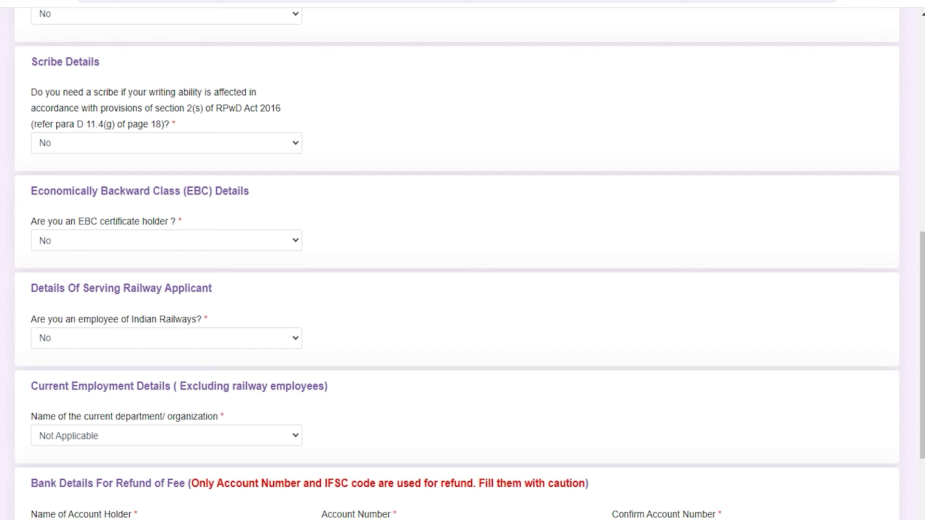
left_click_drag(62, 319, 104, 320)
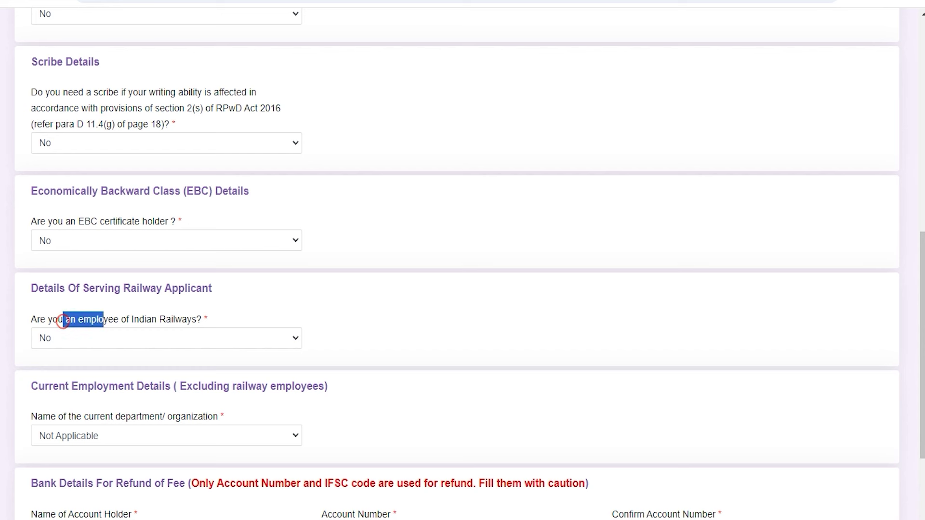
left_click(106, 336)
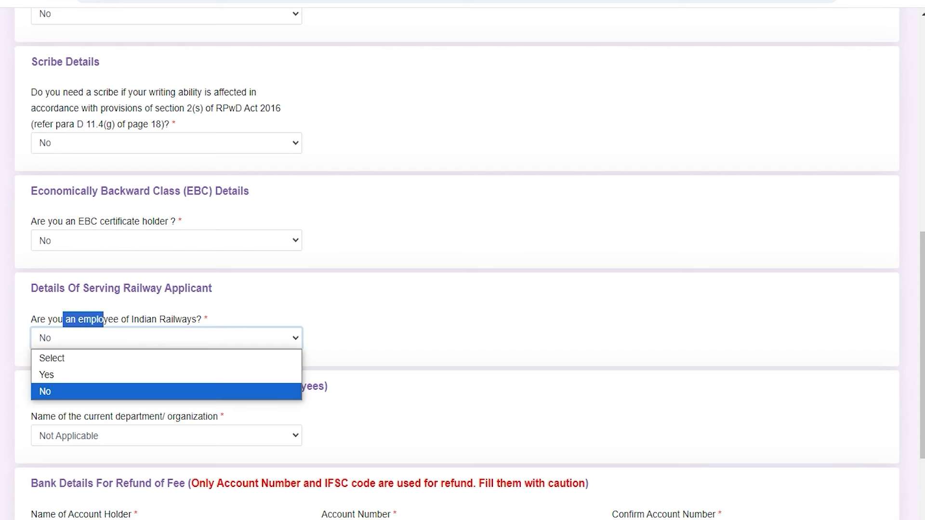
left_click(117, 339)
left_click(410, 347)
Step: Set the current department to Not Applicable
scroll(409, 346, "down", 2)
scroll(462, 264, "down", 2)
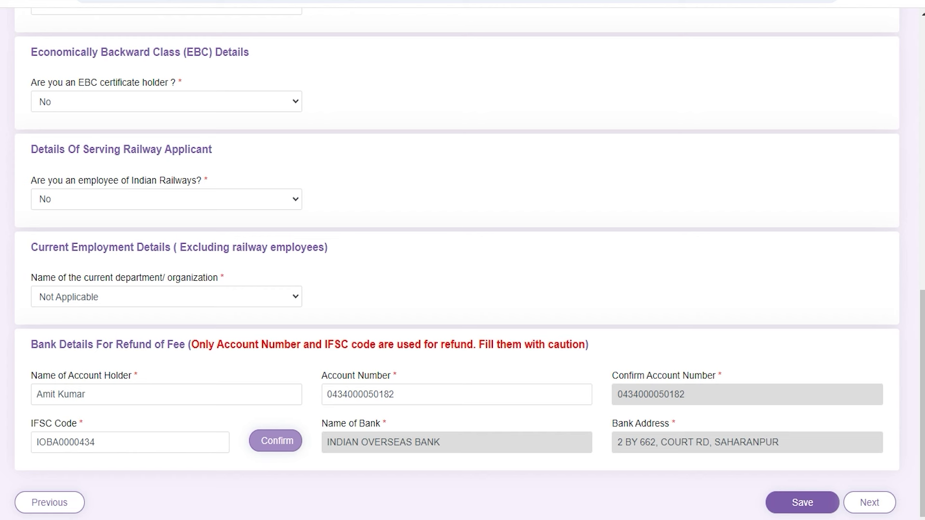
left_click_drag(64, 278, 175, 277)
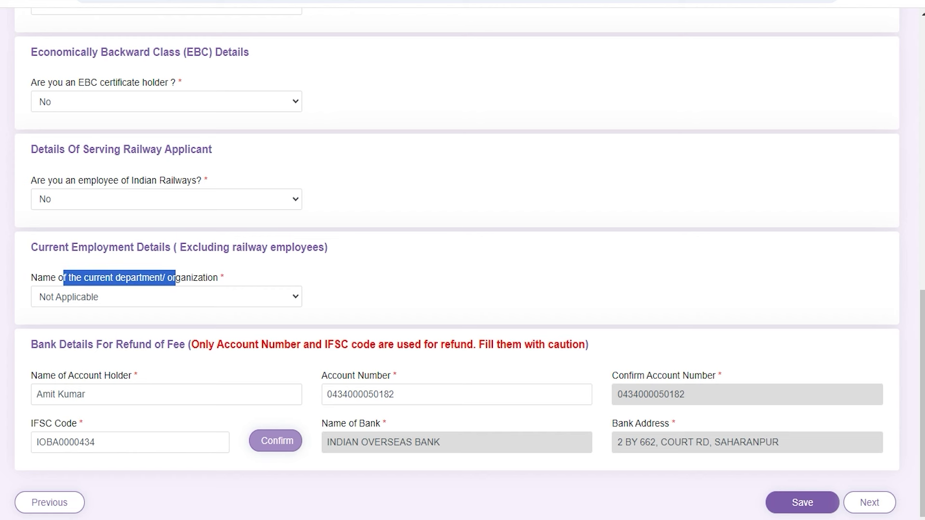
left_click(149, 298)
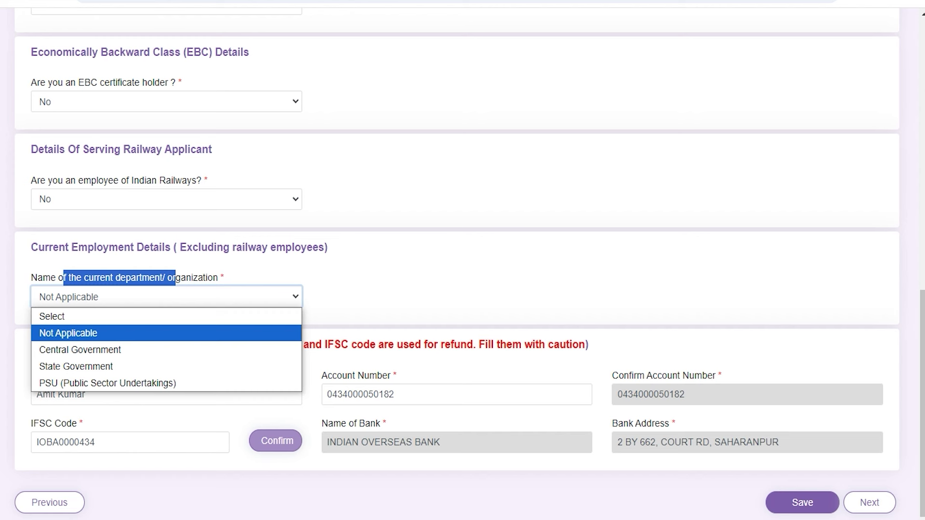
key("Up")
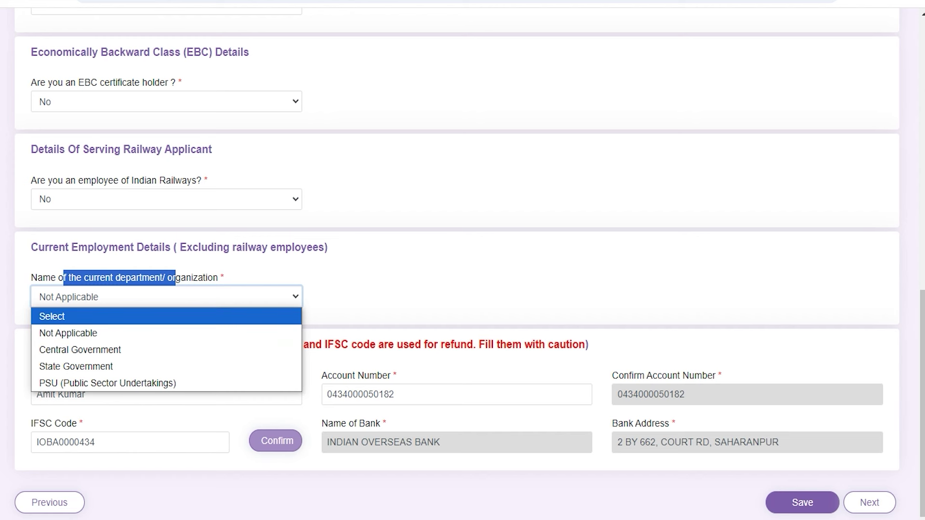
left_click(106, 333)
left_click(374, 287)
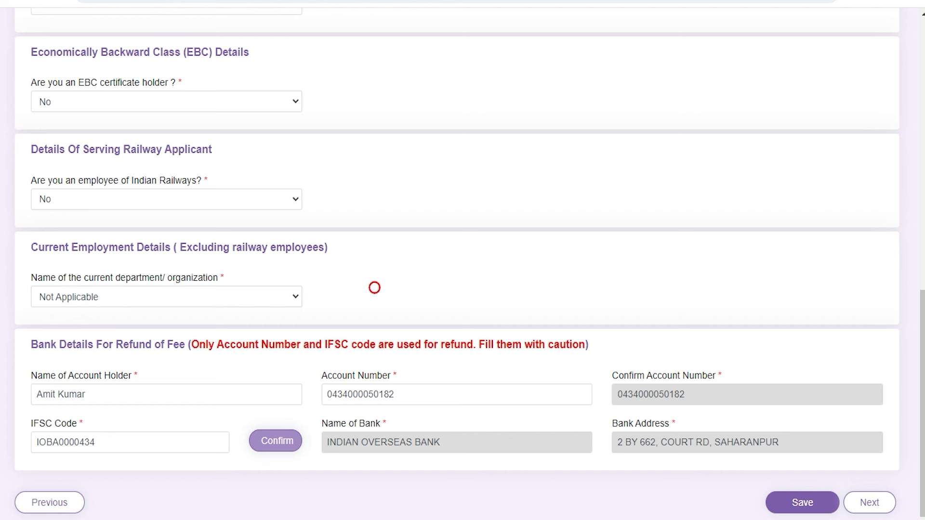
Step: Review the bank refund account fields and save Other Details to reach Educational Qualification
scroll(463, 263, "down", 1)
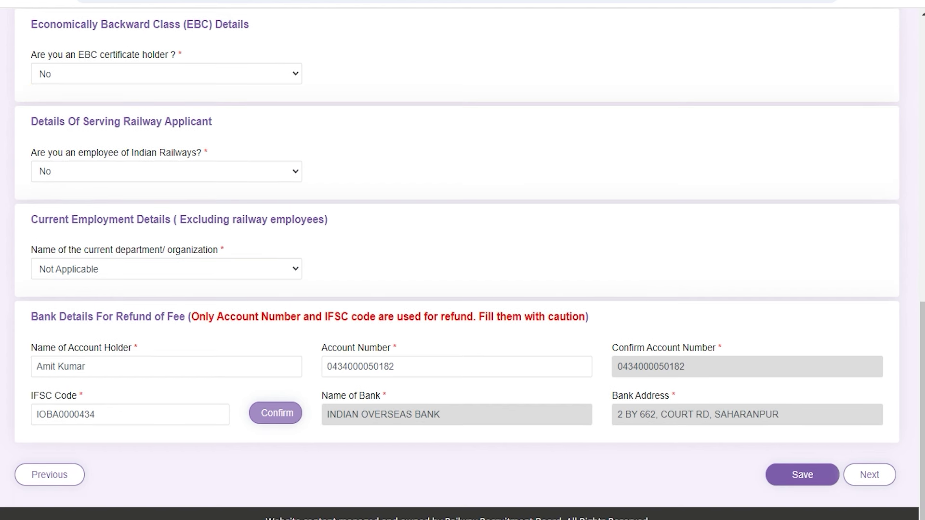
left_click_drag(44, 317, 224, 317)
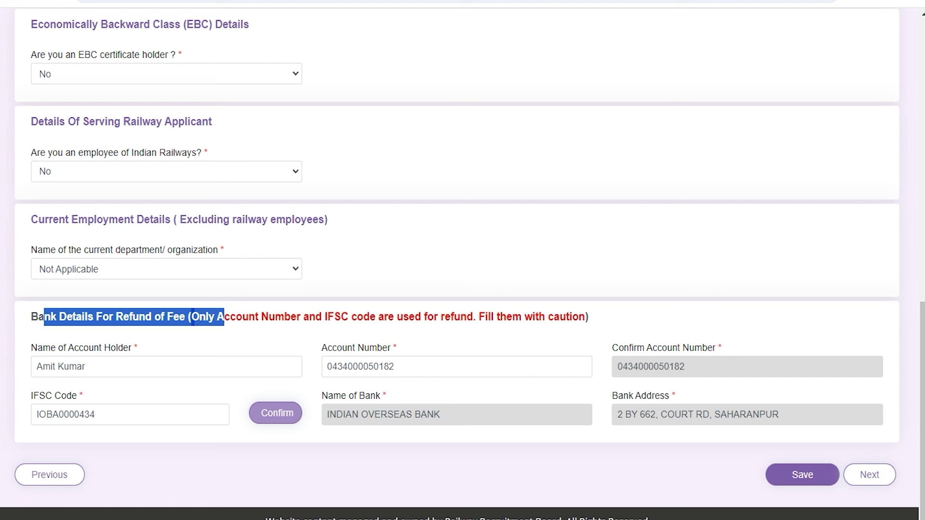
left_click(224, 316)
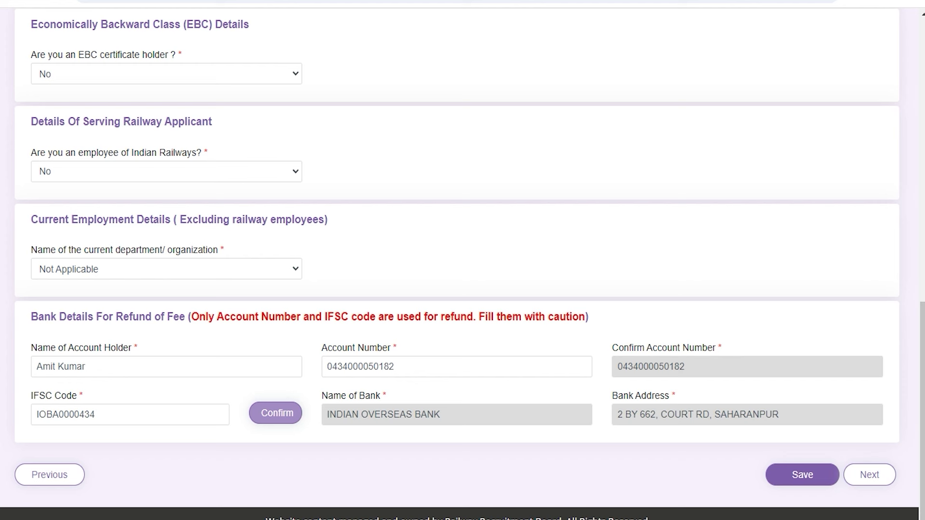
left_click_drag(43, 347, 104, 347)
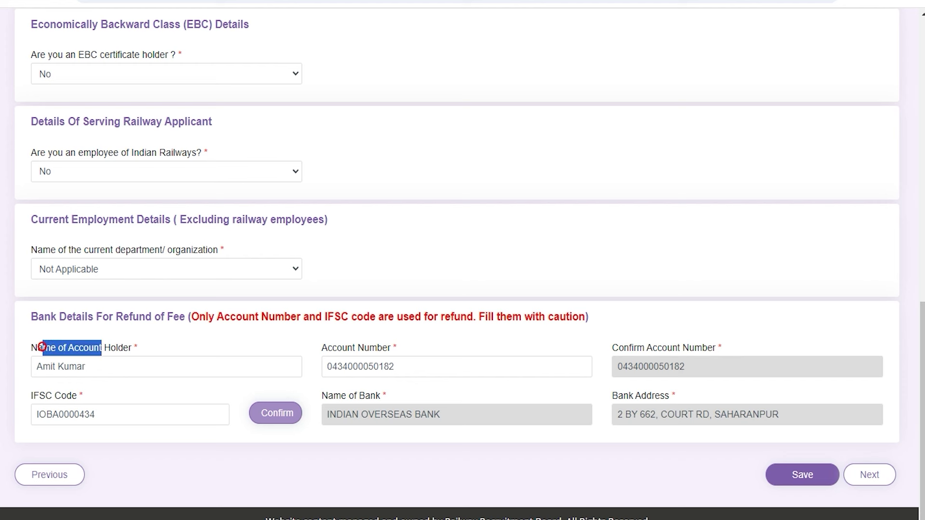
left_click_drag(377, 348, 333, 348)
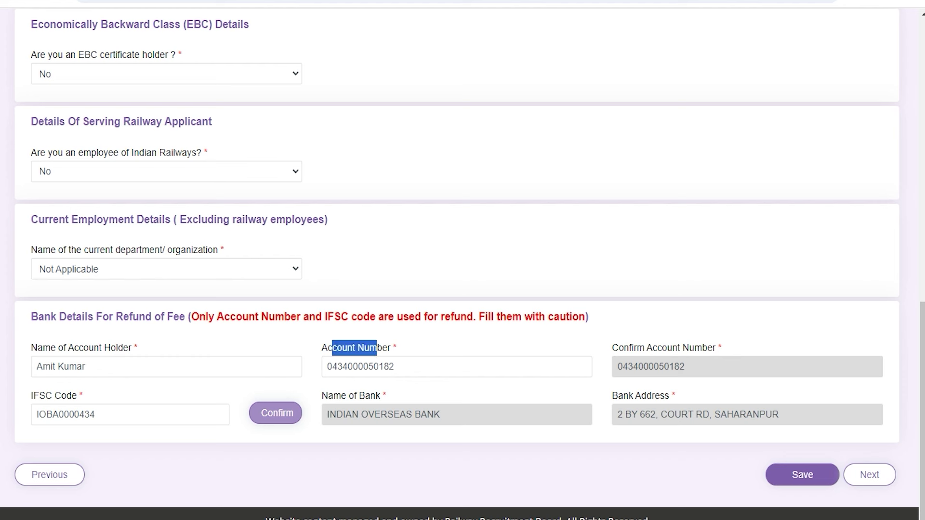
left_click_drag(624, 348, 680, 348)
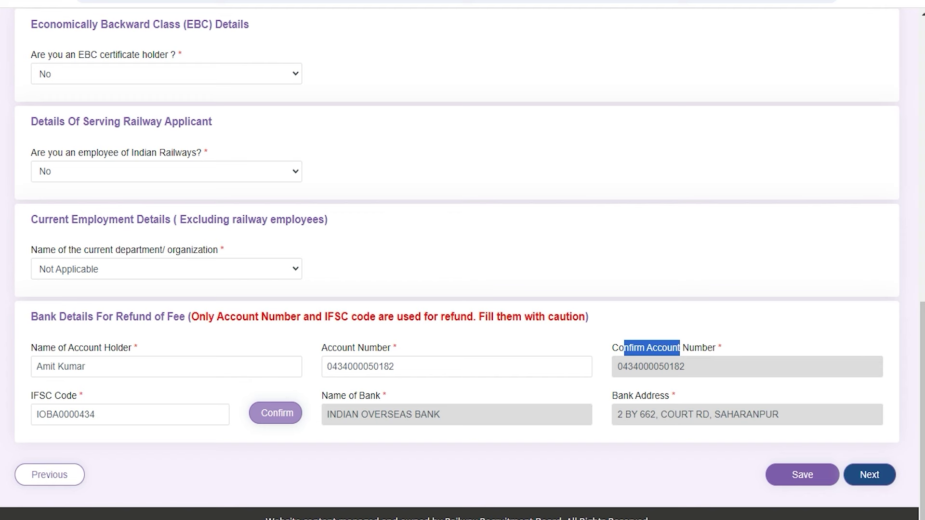
left_click(870, 475)
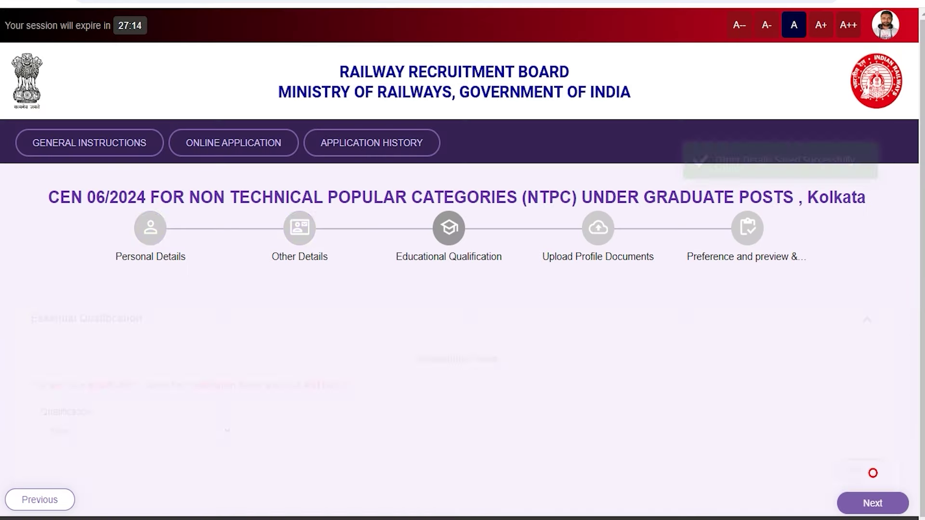
scroll(870, 475, "down", 3)
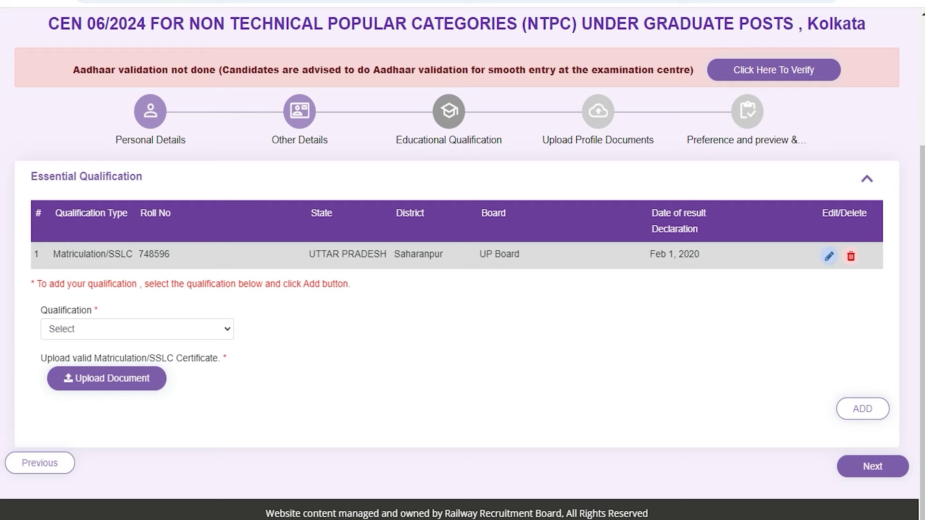
left_click(222, 1)
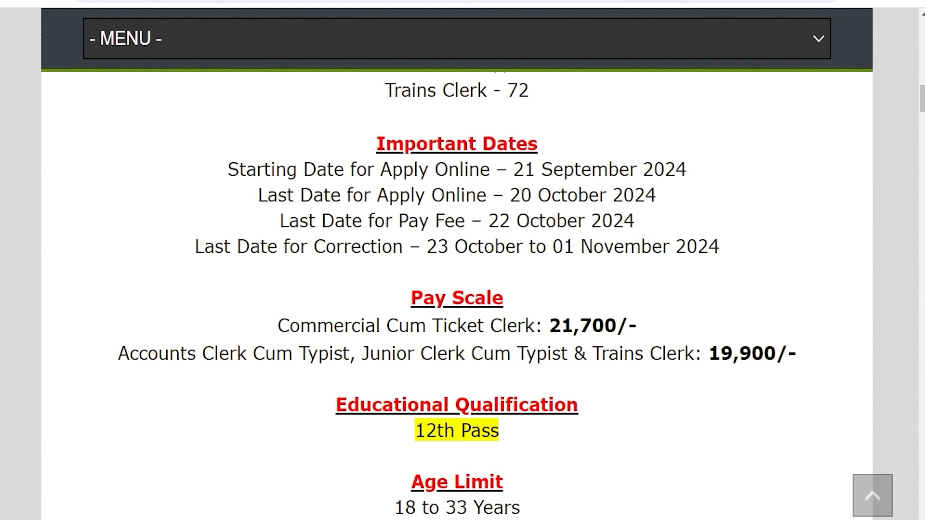
left_click_drag(415, 430, 499, 431)
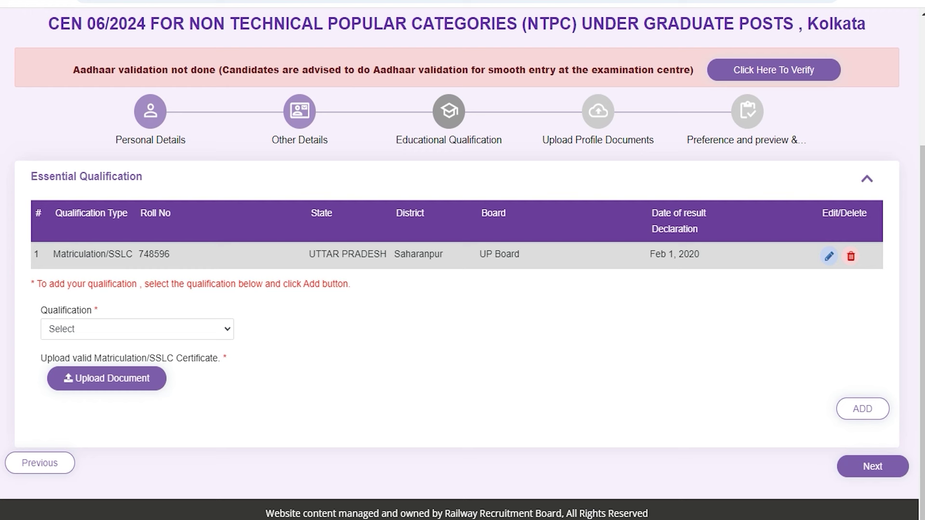
Step: Add a qualification with 12th (+2 Stage) as both qualification and discipline
left_click(108, 329)
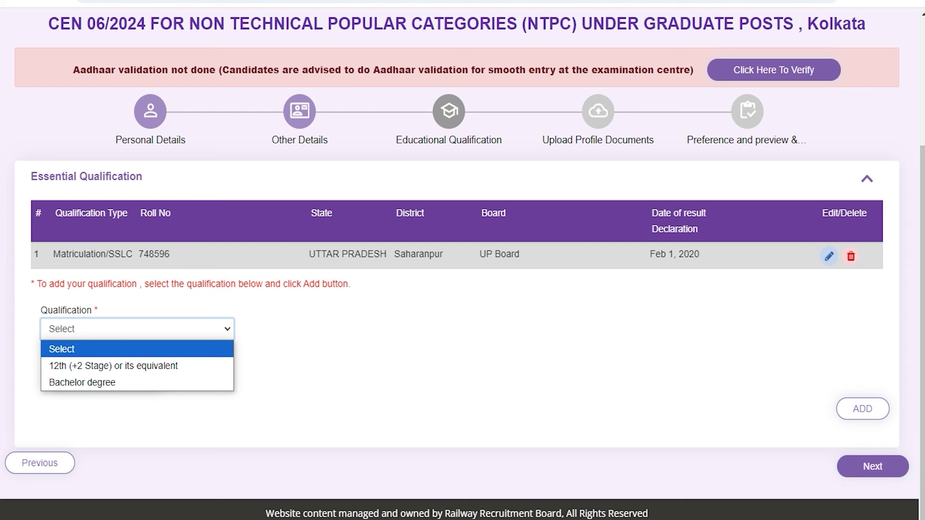
key("Down")
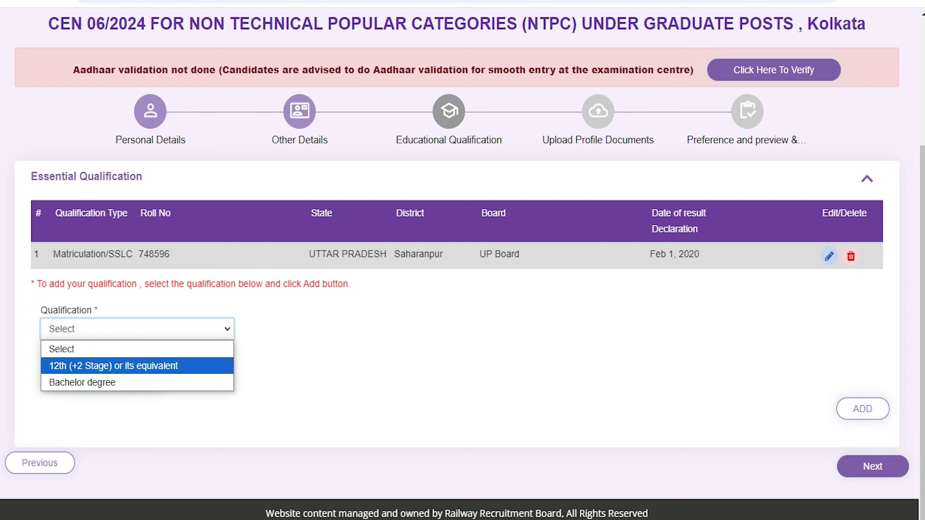
left_click(94, 366)
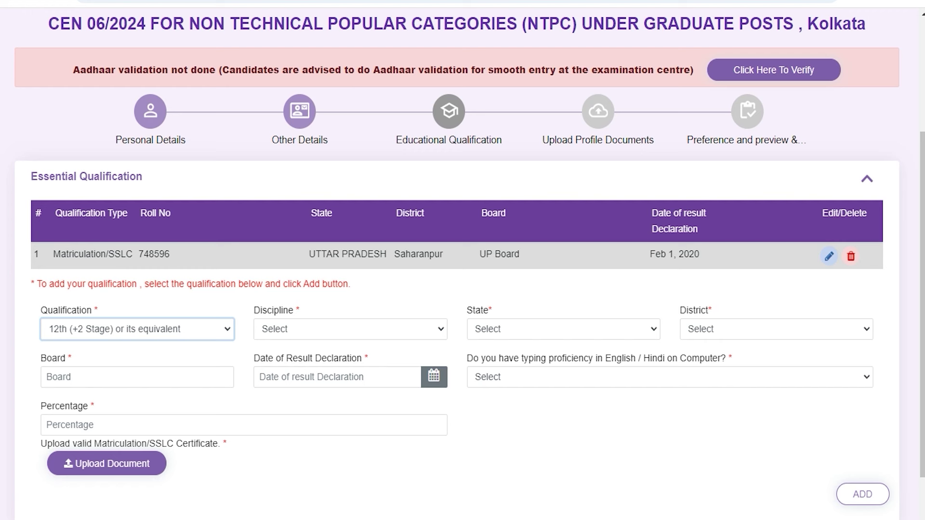
left_click(295, 329)
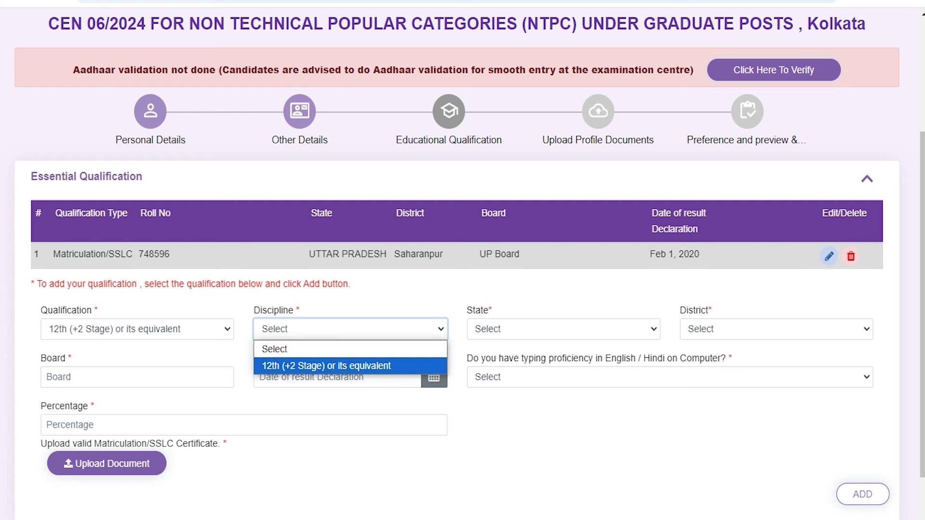
left_click(325, 367)
Step: Set state UTTAR PRADESH, district Saharanpur and board 'UP' for the 12th entry
left_click(530, 332)
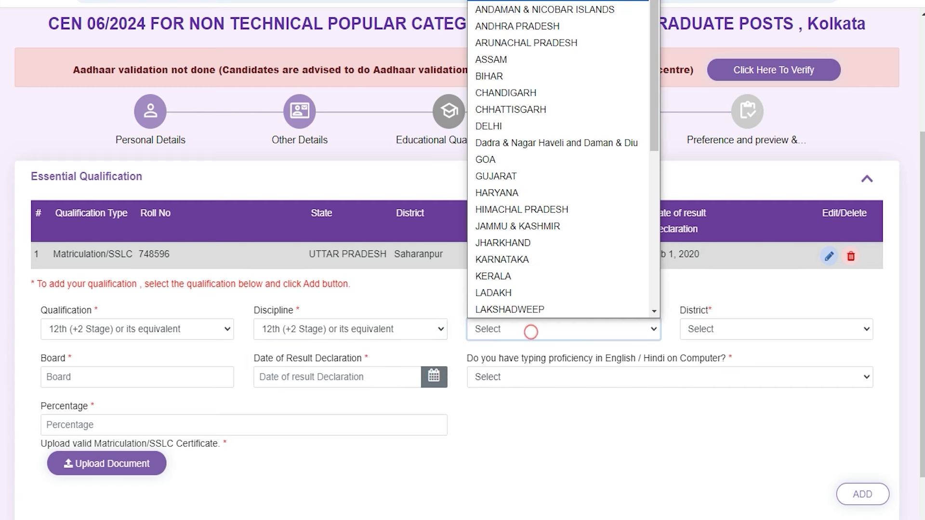
key("u")
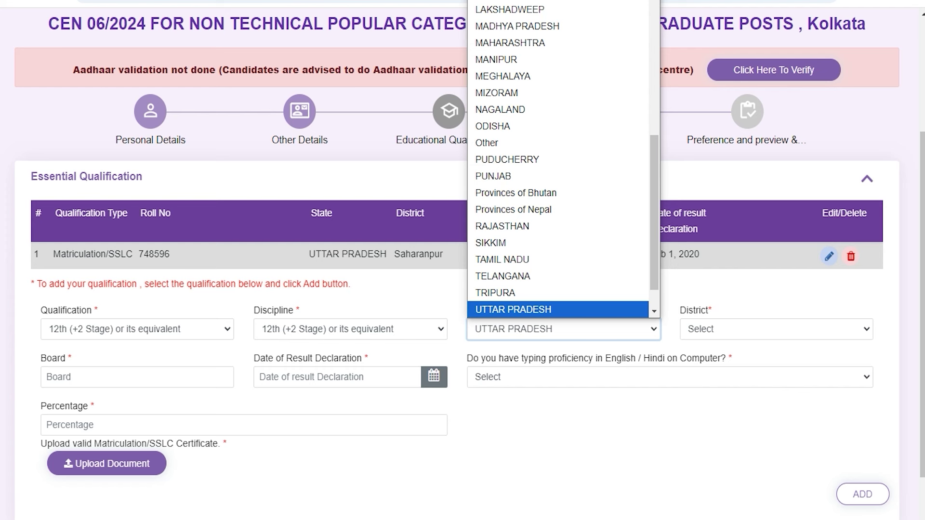
left_click(541, 310)
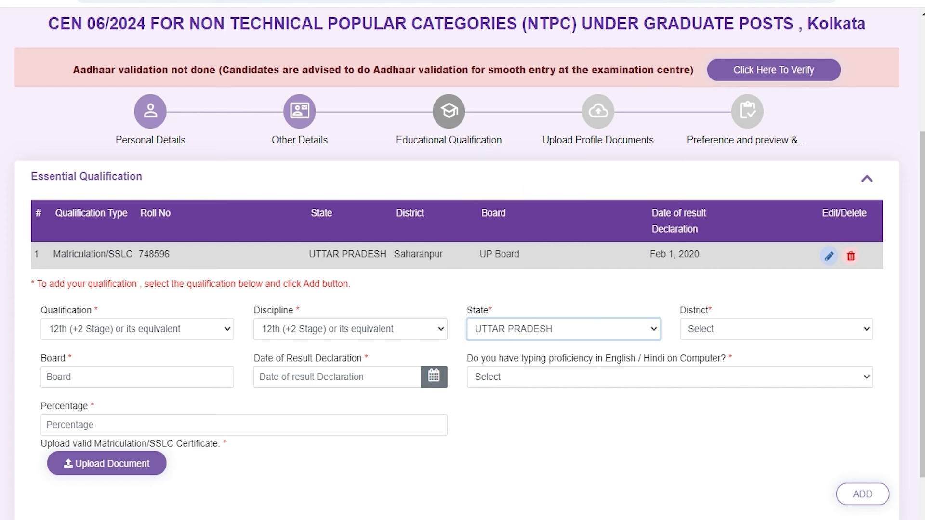
left_click(721, 325)
key("s")
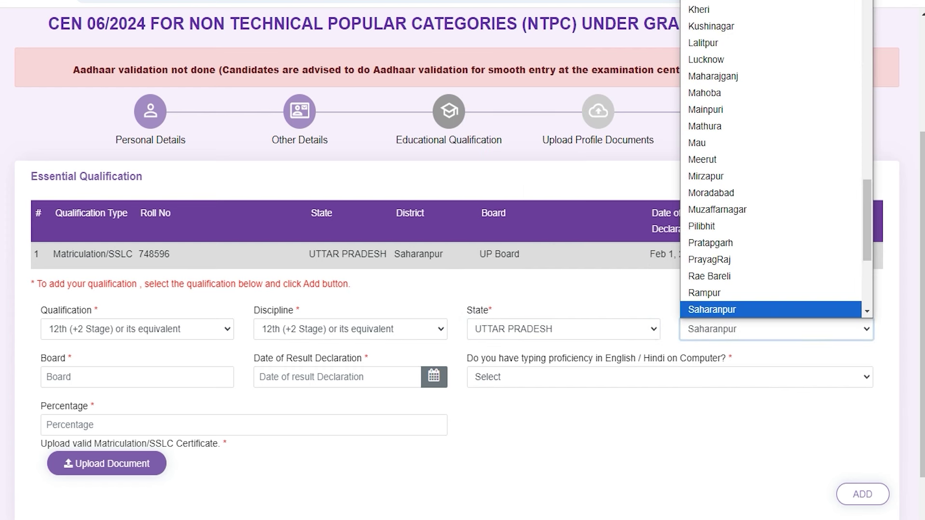
left_click(733, 310)
left_click(104, 381)
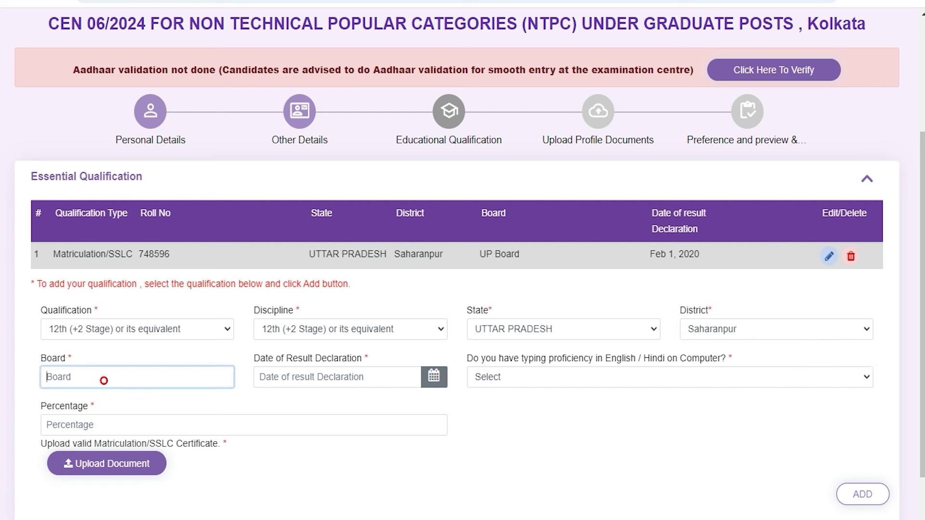
type("UP")
Step: Set typing proficiency to Yes on the 12th entry, leaving result date and percentage blank
left_click(316, 377)
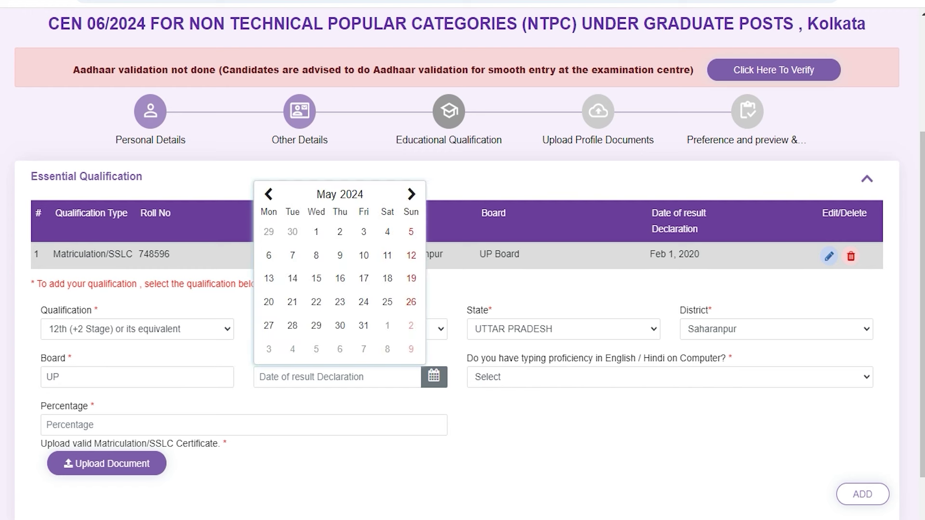
left_click(649, 425)
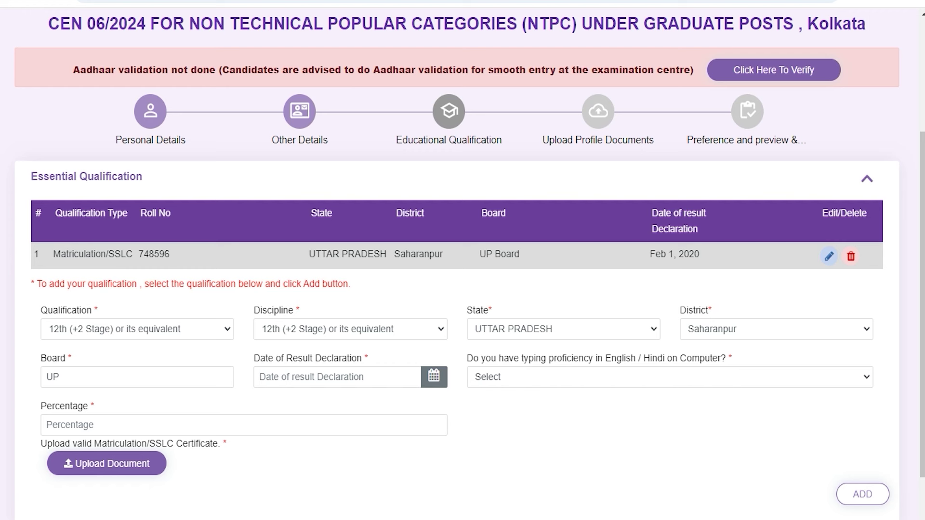
left_click(632, 377)
left_click(512, 413)
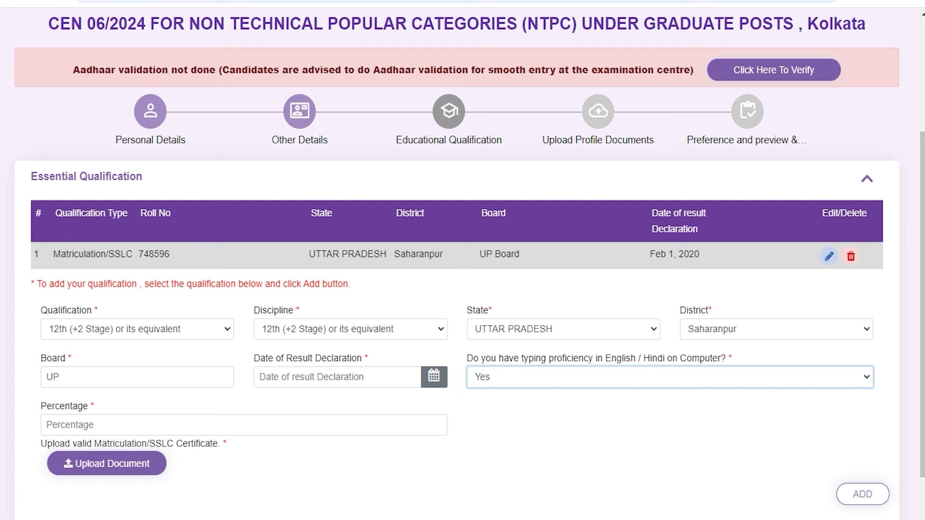
left_click(472, 380)
key("Down")
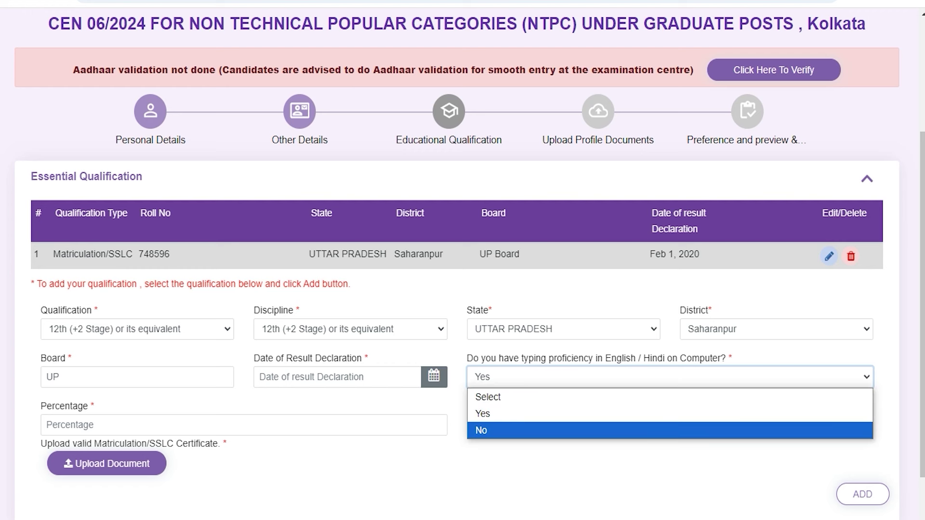
left_click(502, 417)
left_click(522, 442)
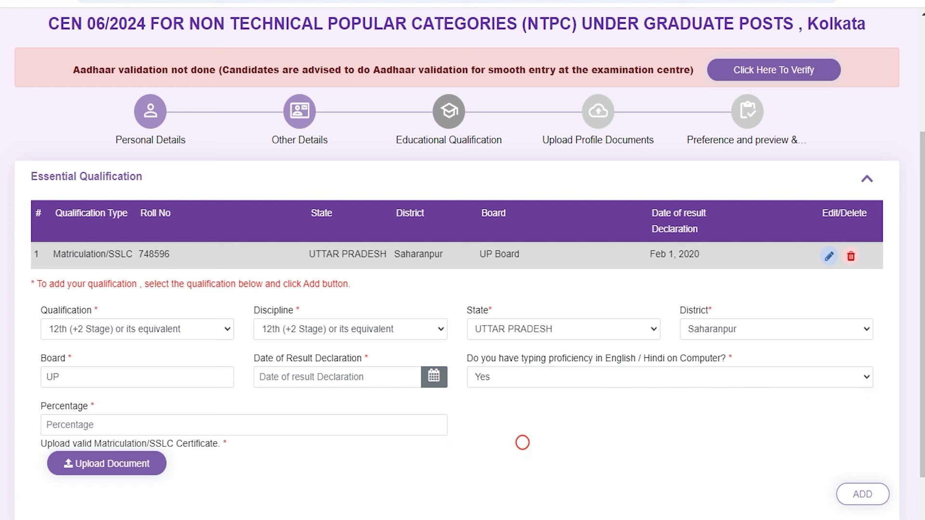
left_click(84, 424)
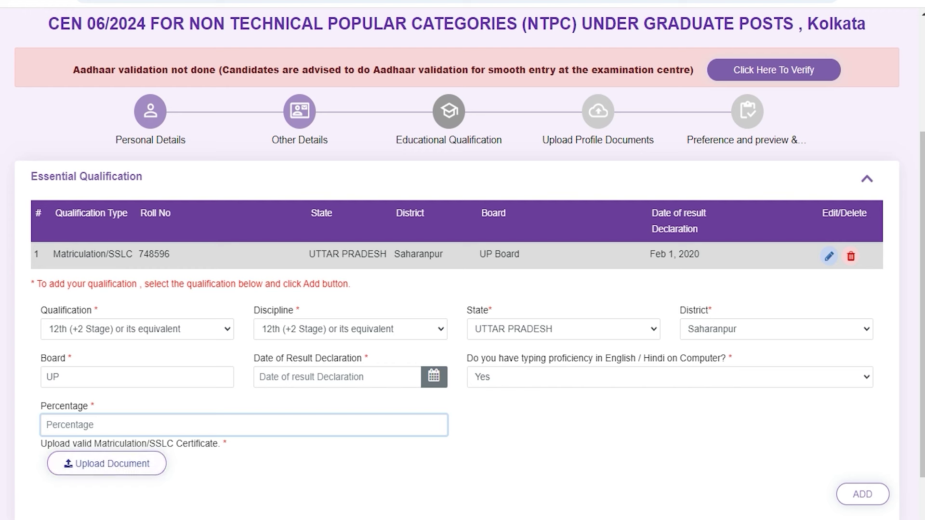
left_click(128, 465)
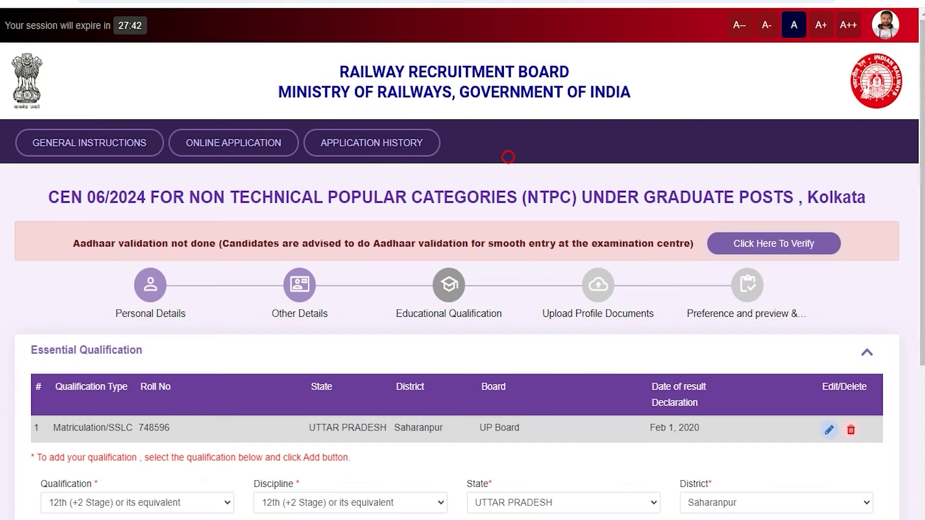
Step: Leave the pending 12th entry and proceed to Upload Profile Documents
scroll(506, 155, "down", 5)
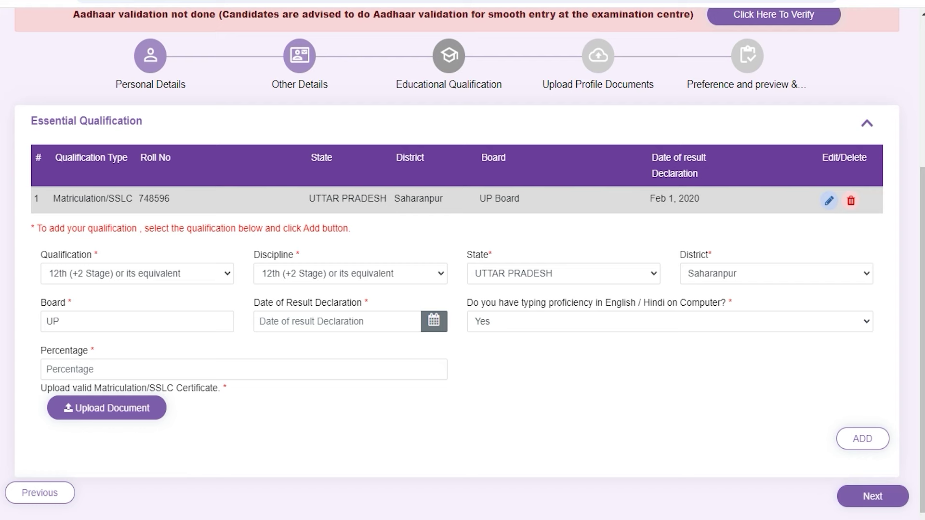
left_click(873, 496)
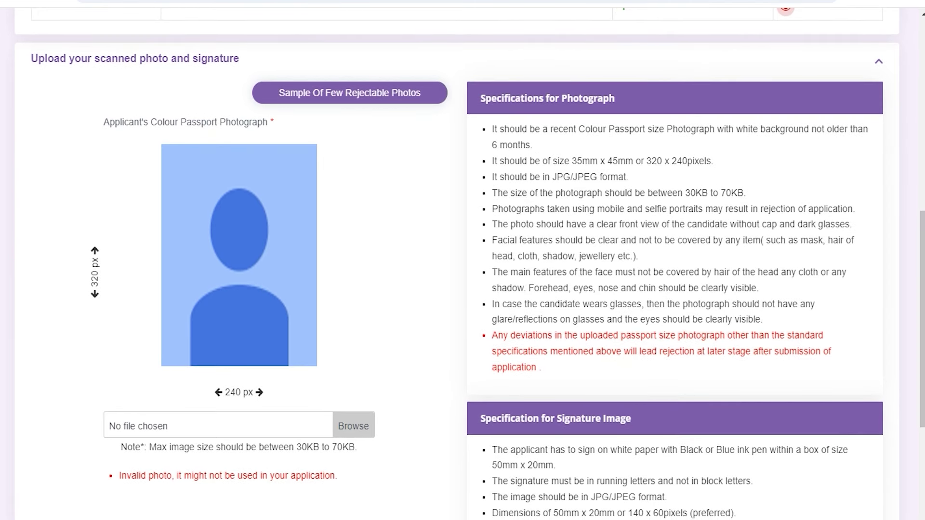
left_click_drag(279, 447, 329, 447)
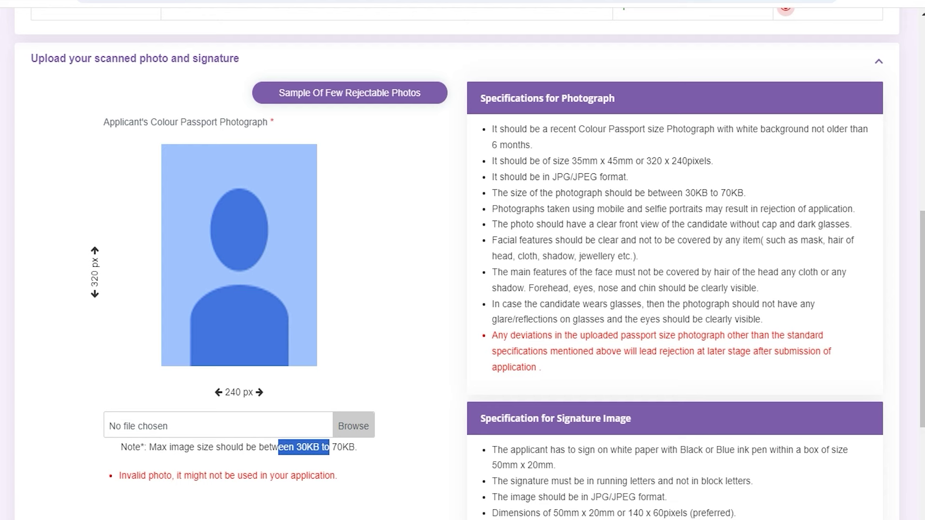
double_click(233, 392)
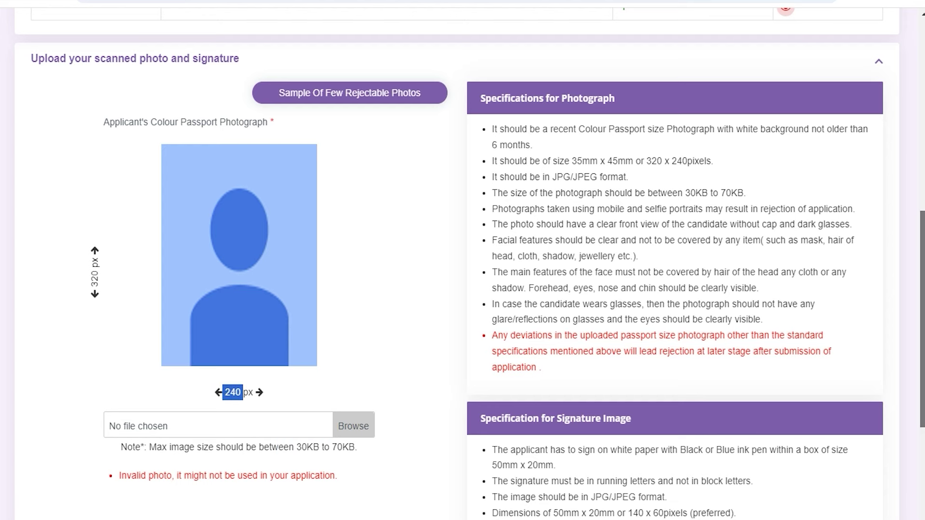
scroll(462, 261, "down", 4)
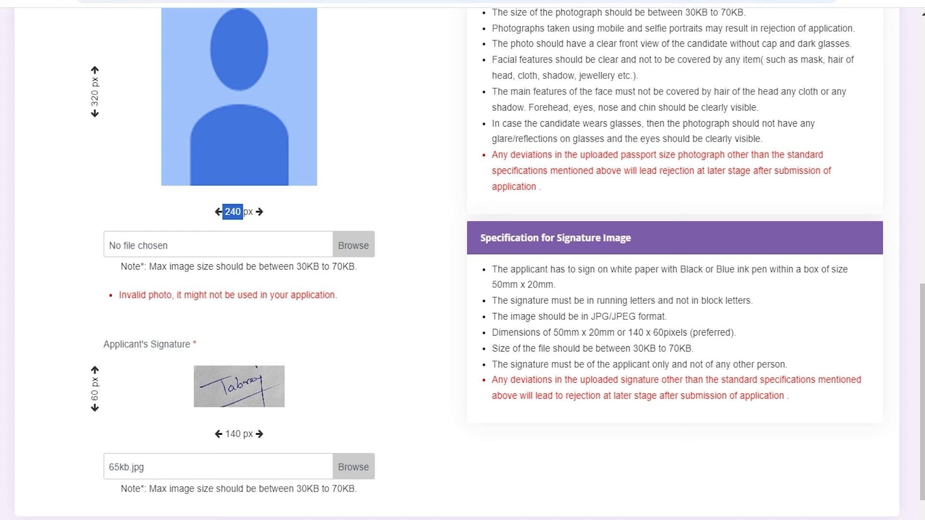
left_click_drag(295, 489, 342, 488)
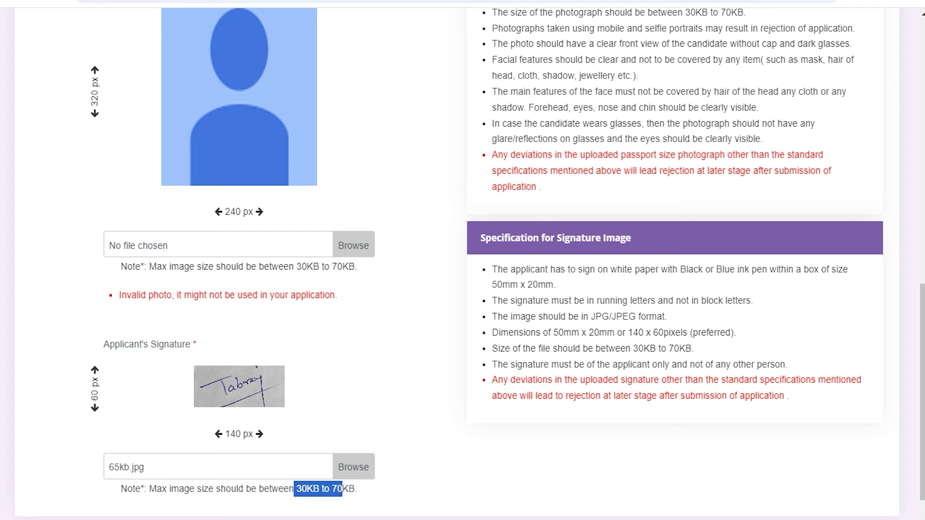
scroll(462, 264, "up", 3)
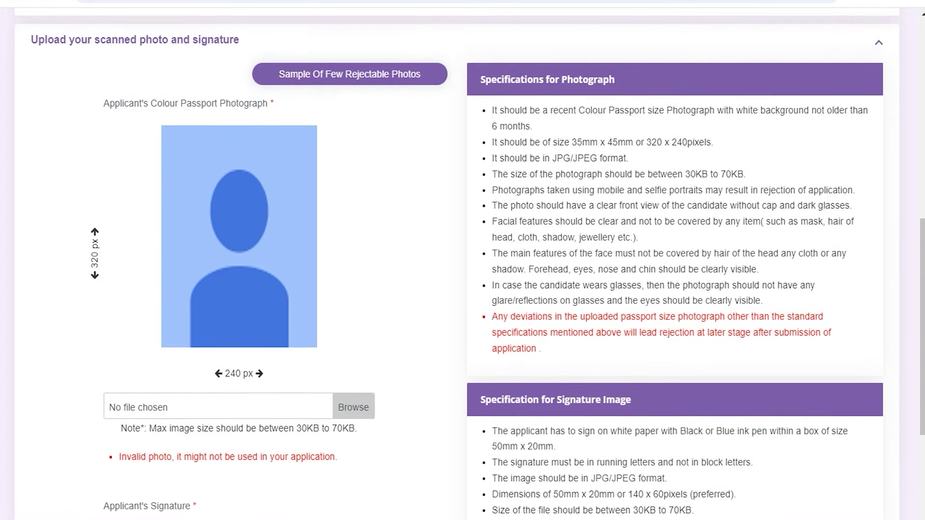
Step: Select the 67kb photo file as the applicant's photograph
left_click(357, 402)
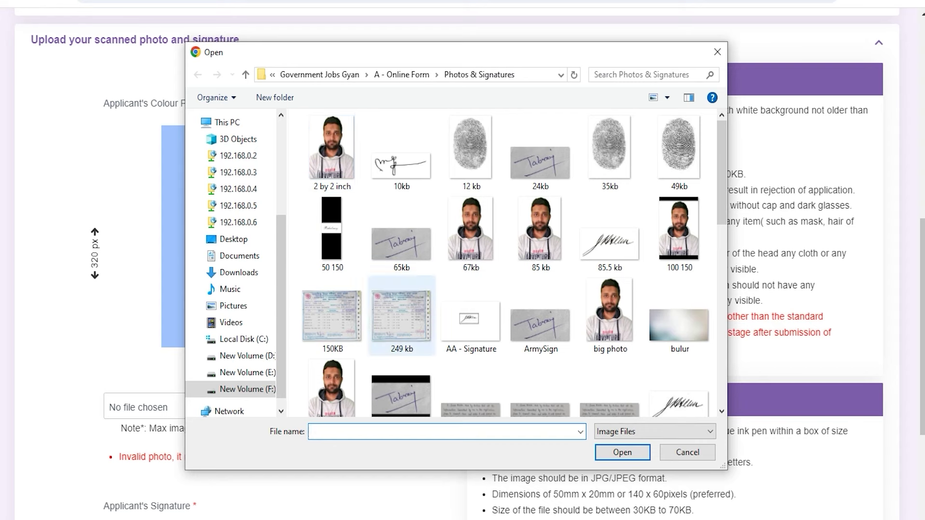
double_click(471, 236)
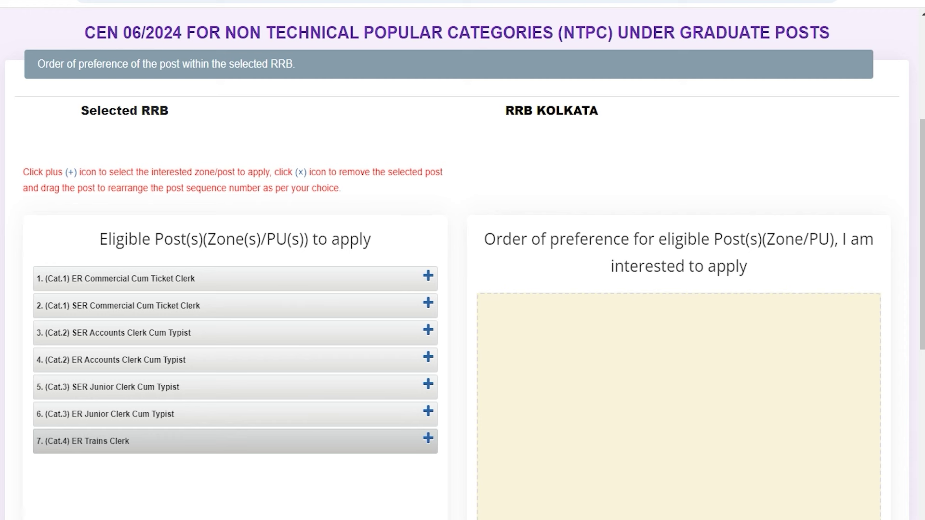
Step: Add posts in order: ER Trains Clerk, SER and ER Commercial Cum Ticket Clerk, ER Accounts and Junior Clerk Cum Typist, SER Junior and Accounts Clerk Cum Typist
left_click(428, 439)
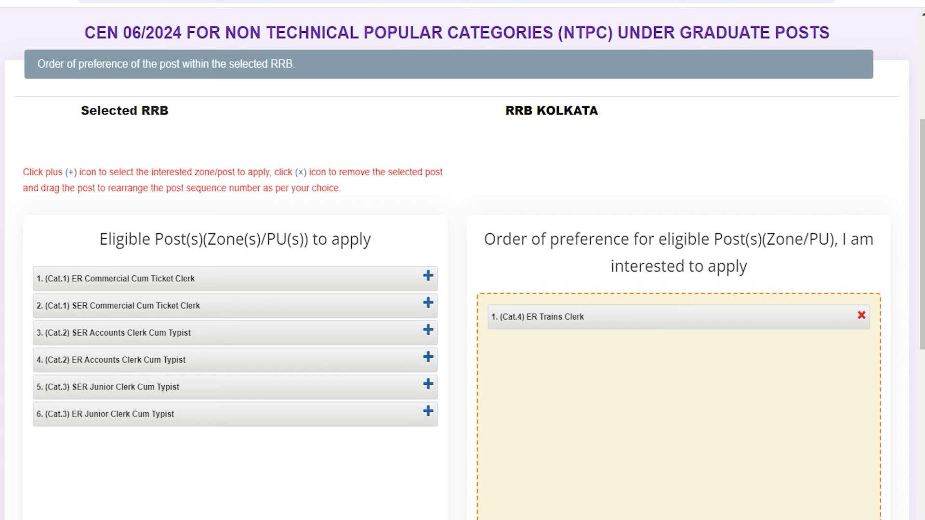
left_click(428, 304)
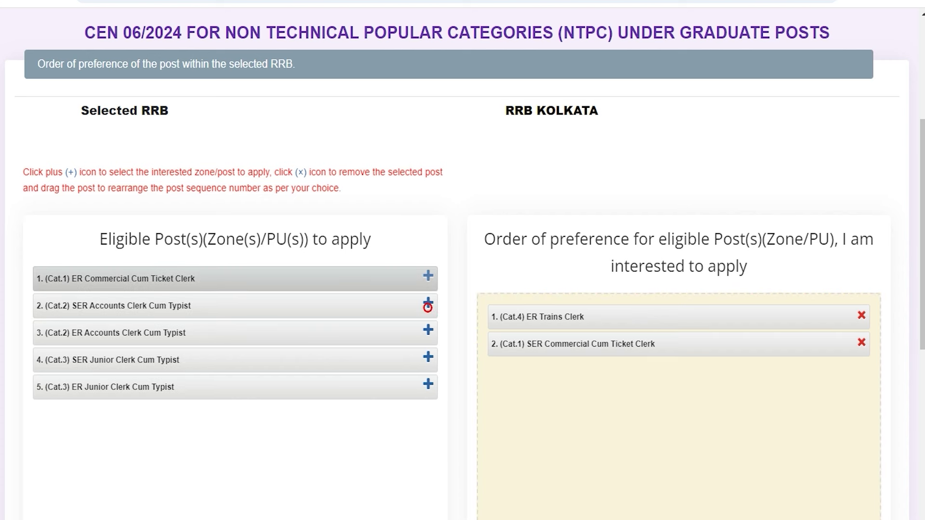
left_click(428, 276)
left_click(428, 303)
left_click(428, 330)
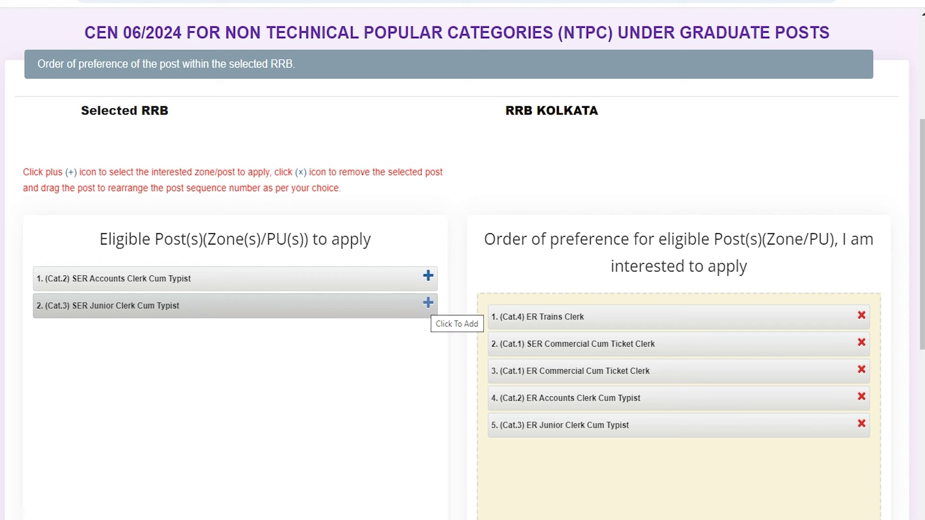
left_click(428, 303)
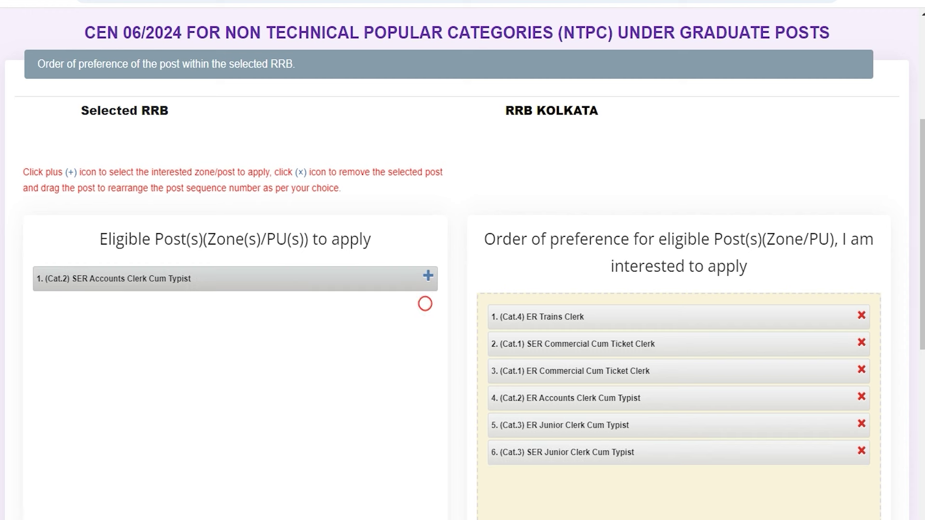
left_click(428, 276)
Step: Tick the 'I have exercised and checked' preference confirmation box
scroll(429, 274, "down", 4)
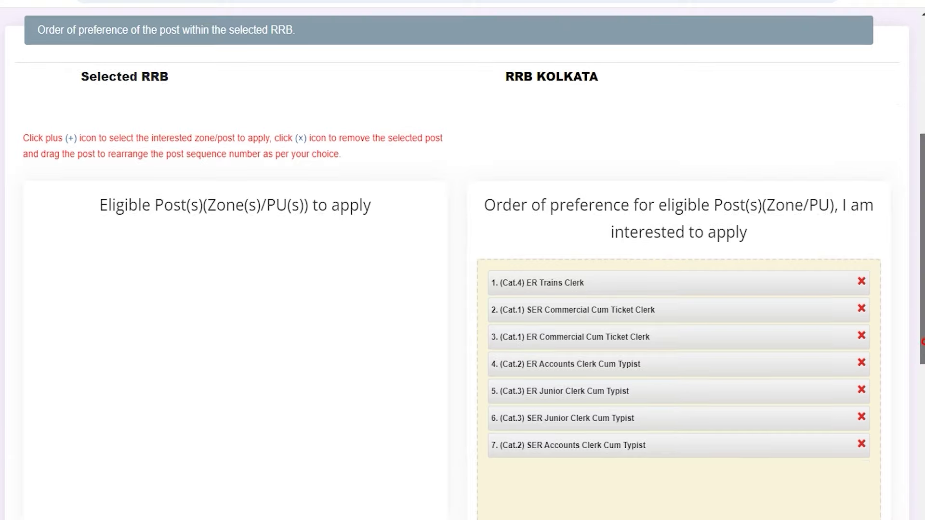
scroll(462, 260, "down", 2)
left_click(26, 319)
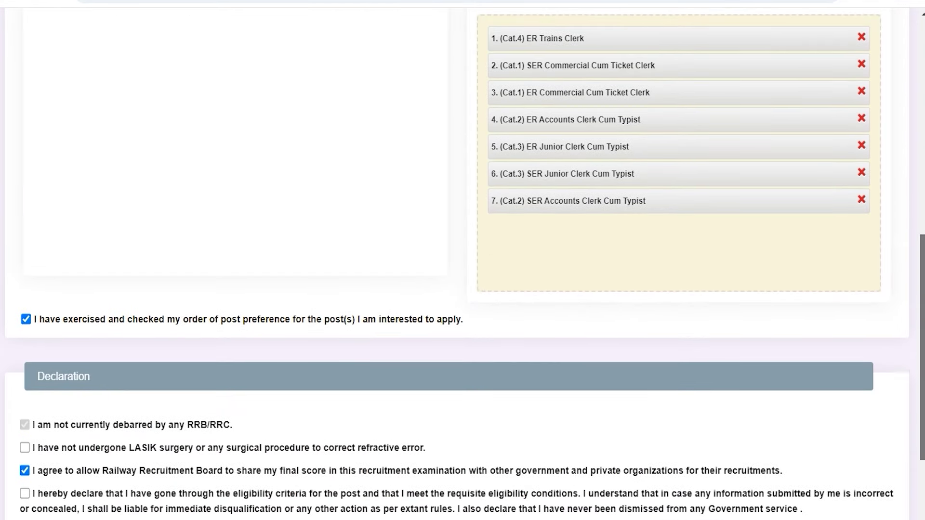
Step: Tick the eligibility-criteria and no-LASIK-surgery declarations so all four declarations are checked
scroll(463, 260, "down", 3)
scroll(463, 260, "down", 1)
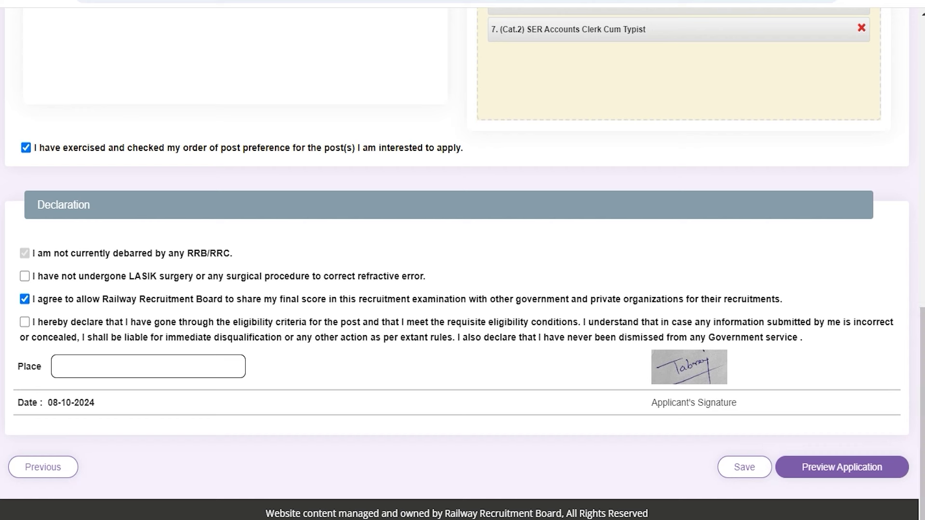
left_click(25, 322)
left_click(25, 276)
left_click(85, 361)
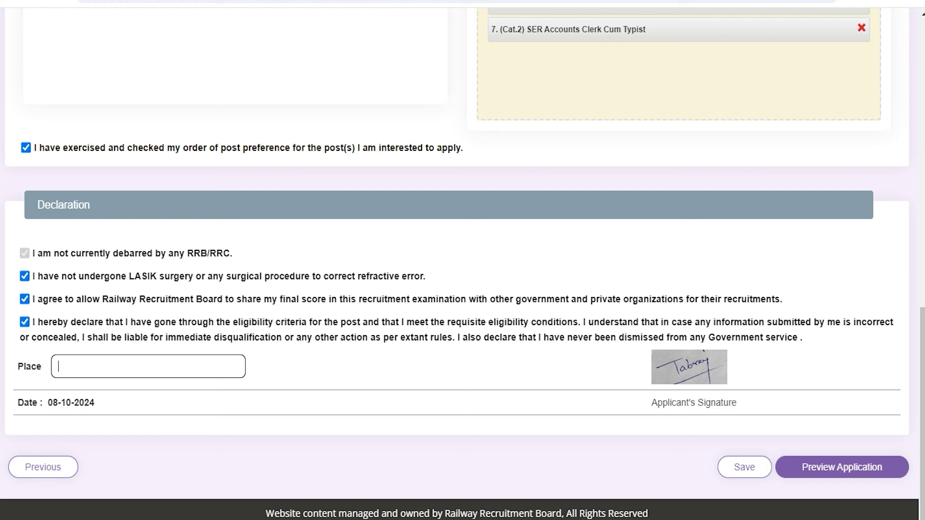